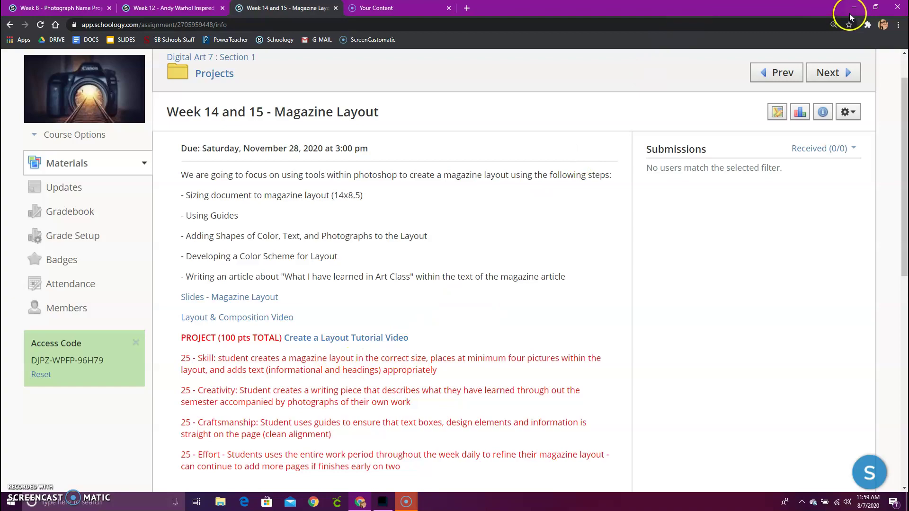
Review the Week 14 and 15 Magazine Layout assignment, then minimize Chrome to reveal Photoshop.
left_click(853, 8)
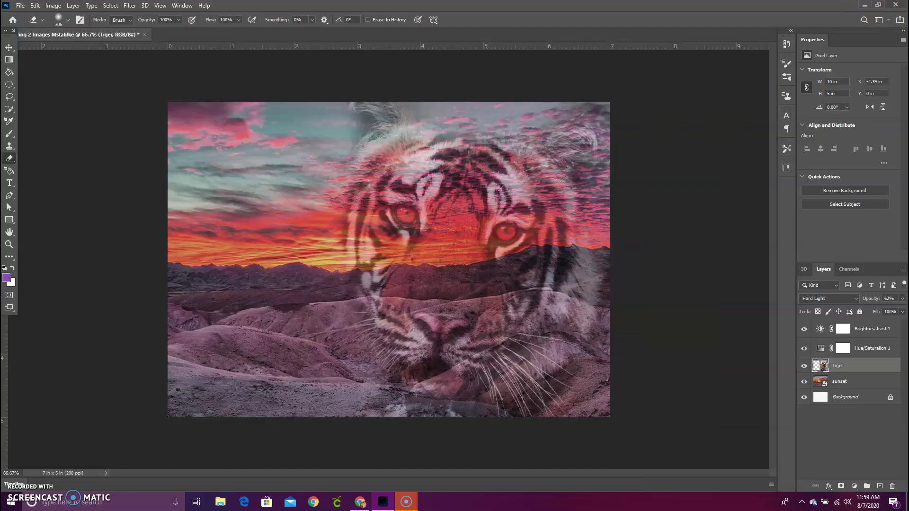
Close the tiger composite without saving and relaunch Photoshop from Creative Cloud Desktop.
left_click(896, 4)
left_click(448, 187)
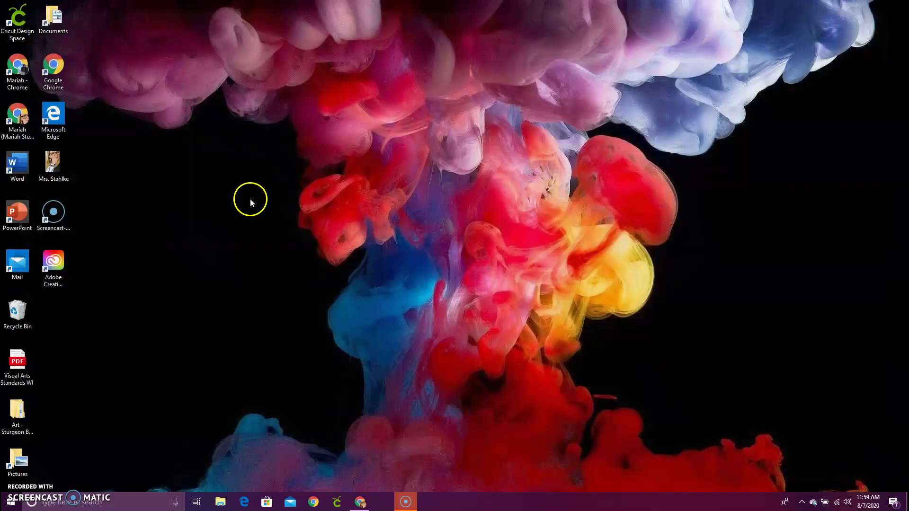
double_click(53, 261)
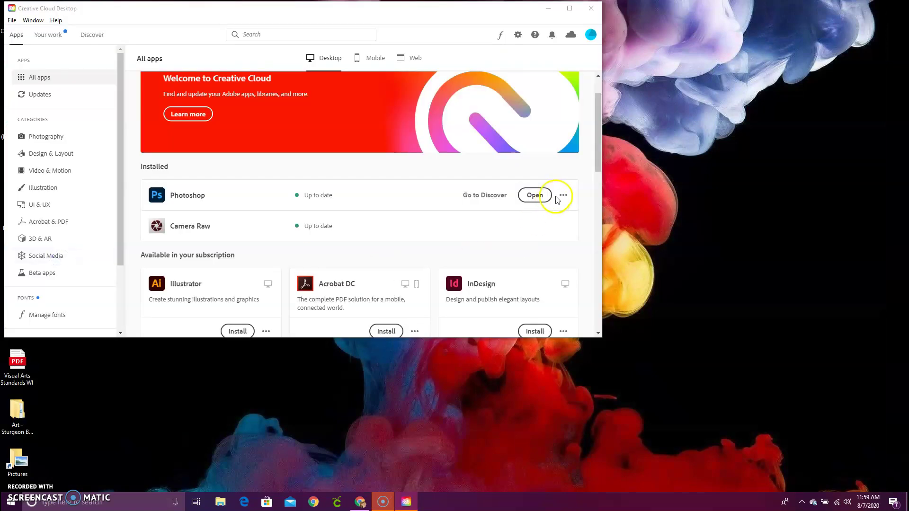
left_click(535, 195)
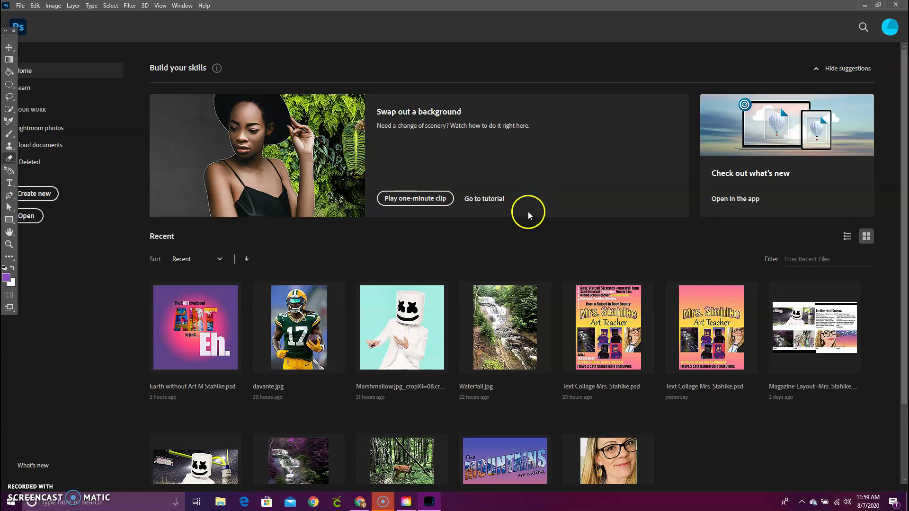
Start a new document named 'Magazine Layout' followed by the author's name.
left_click(35, 194)
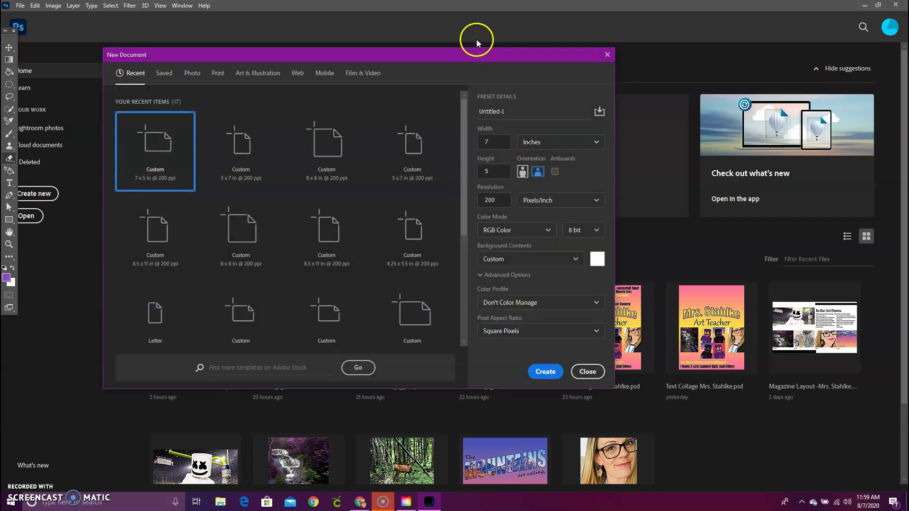
left_click(506, 112)
double_click(506, 112)
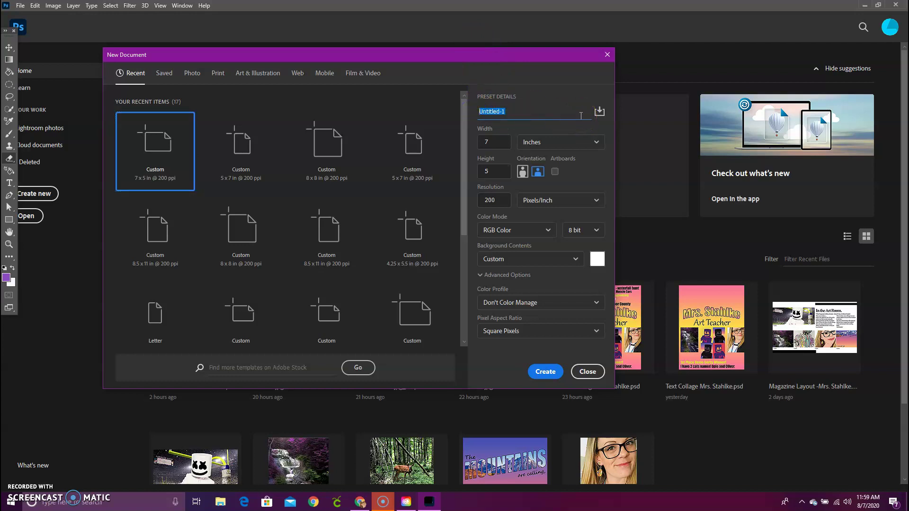
type("Magazine Layout Mstahlke")
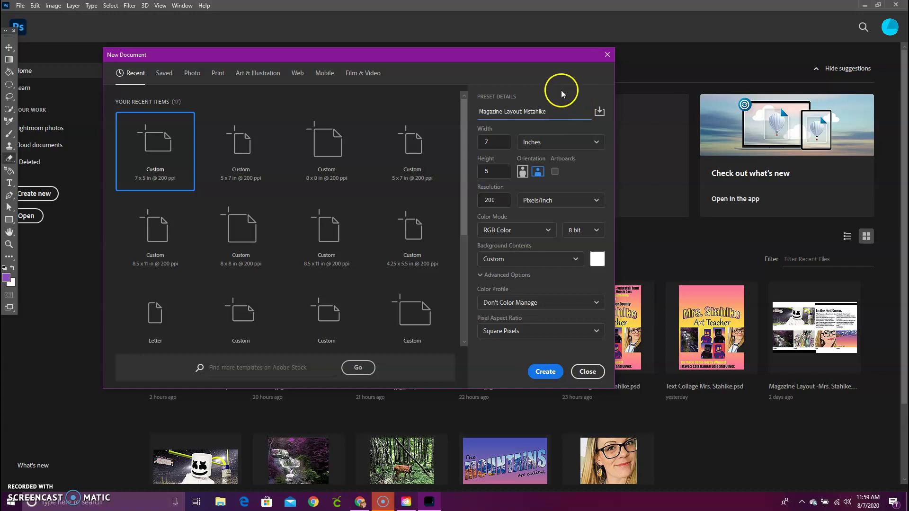
Set the document to 14 × 8.5 inches at 200 ppi and create it.
left_click(512, 141)
type("14")
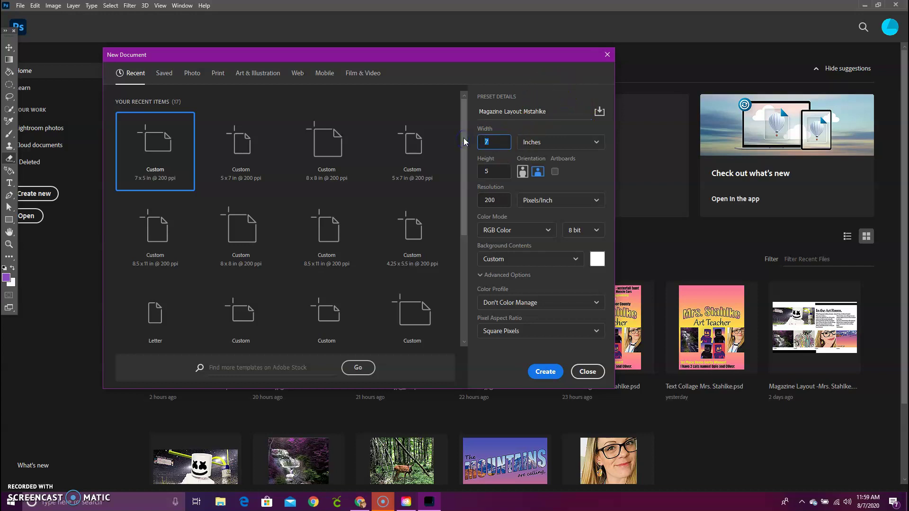
left_click(500, 172)
type("8.5")
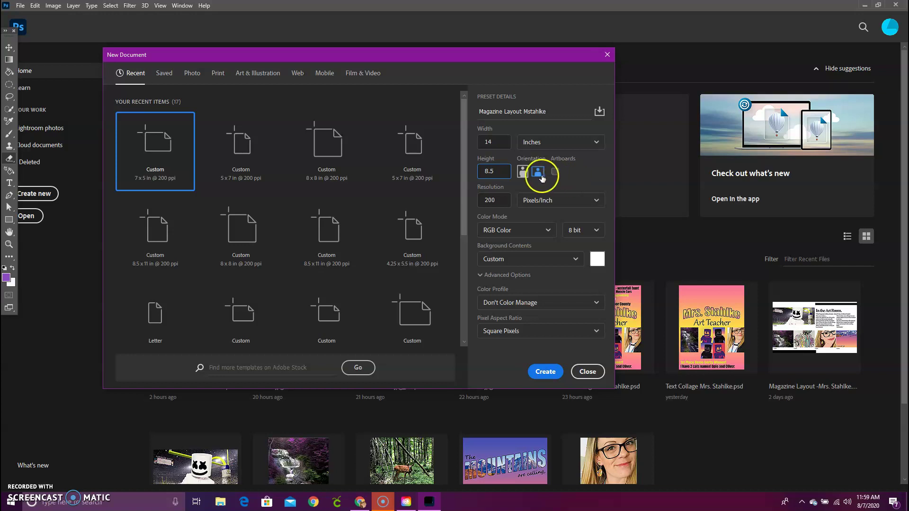
left_click(556, 145)
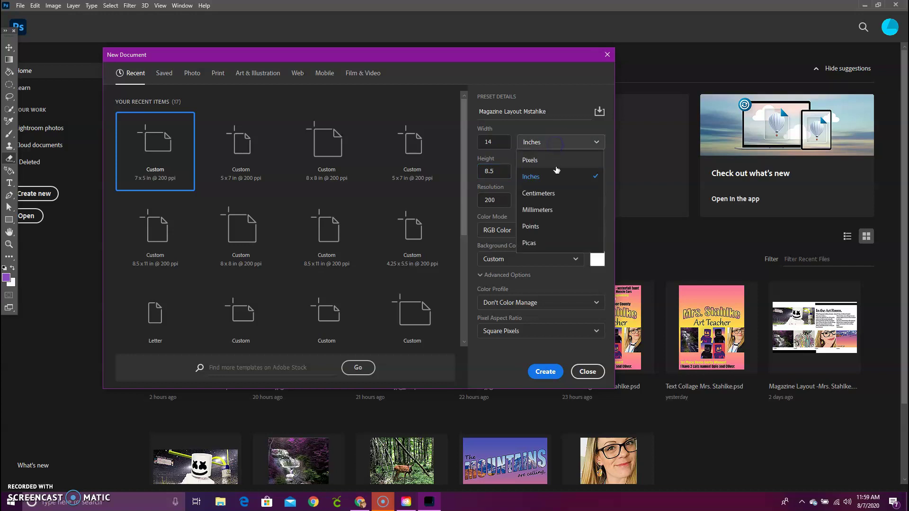
left_click(558, 176)
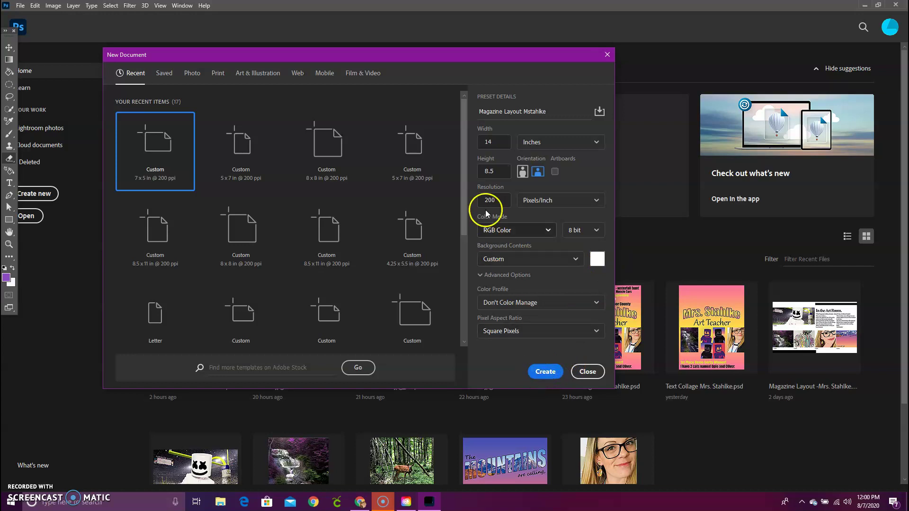
left_click(545, 372)
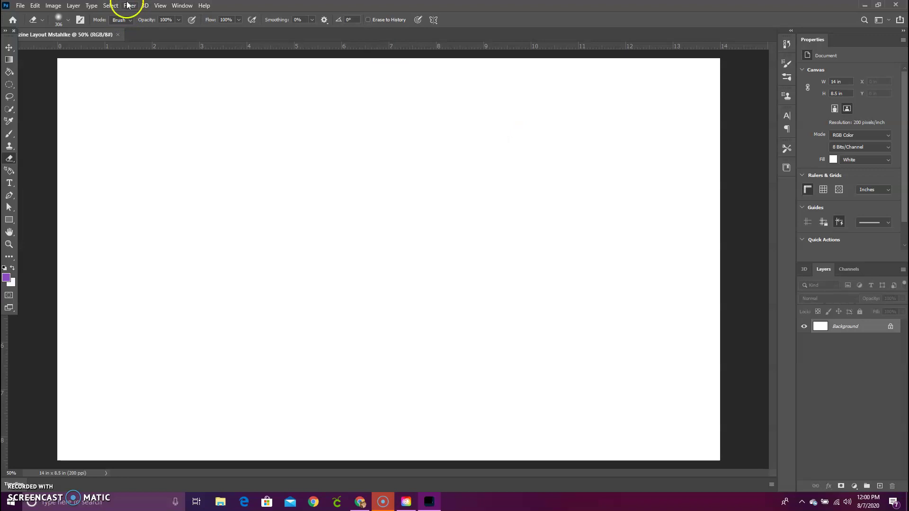
Open New Guide Layout and preview the 8, 12 and 16 Column presets.
left_click(156, 6)
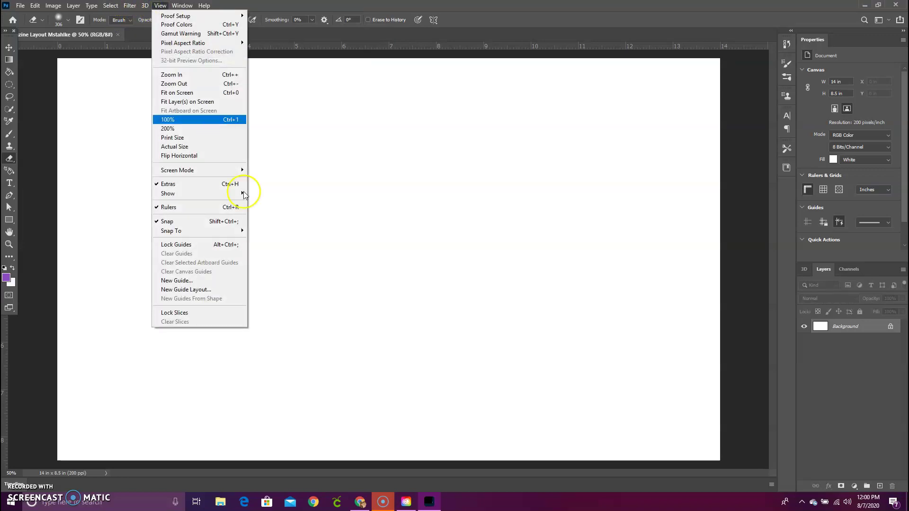
left_click(225, 291)
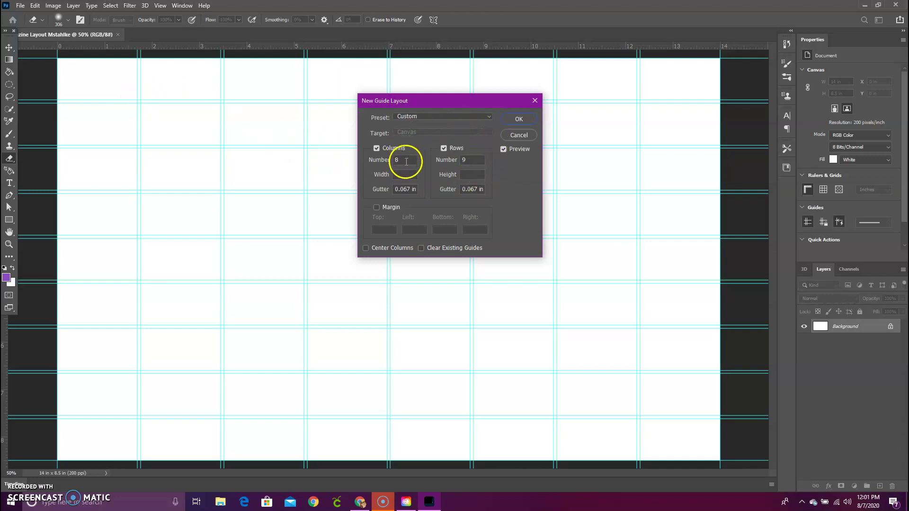
left_click(411, 118)
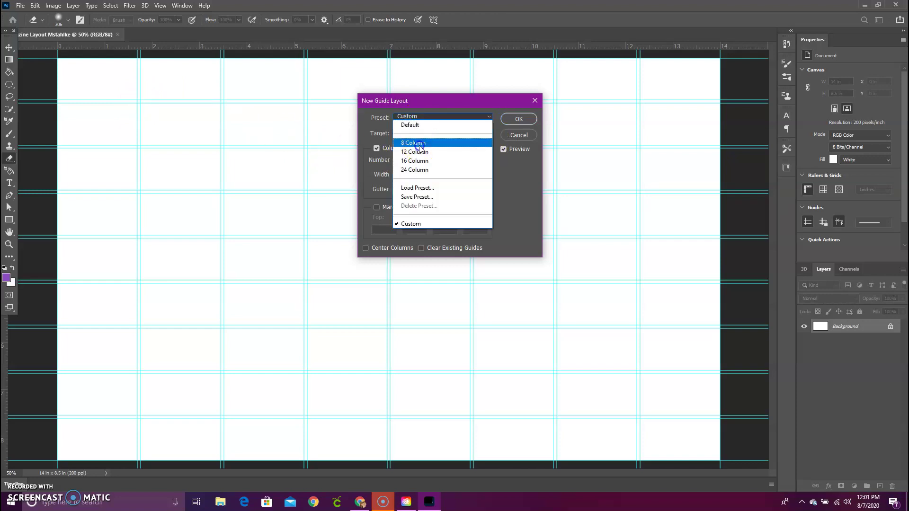
left_click(416, 142)
left_click(430, 116)
left_click(434, 152)
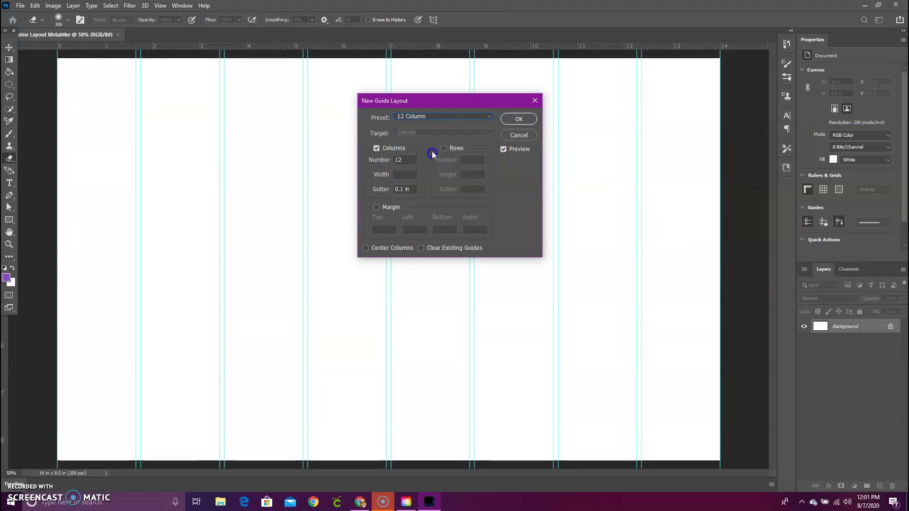
left_click(434, 119)
left_click(434, 161)
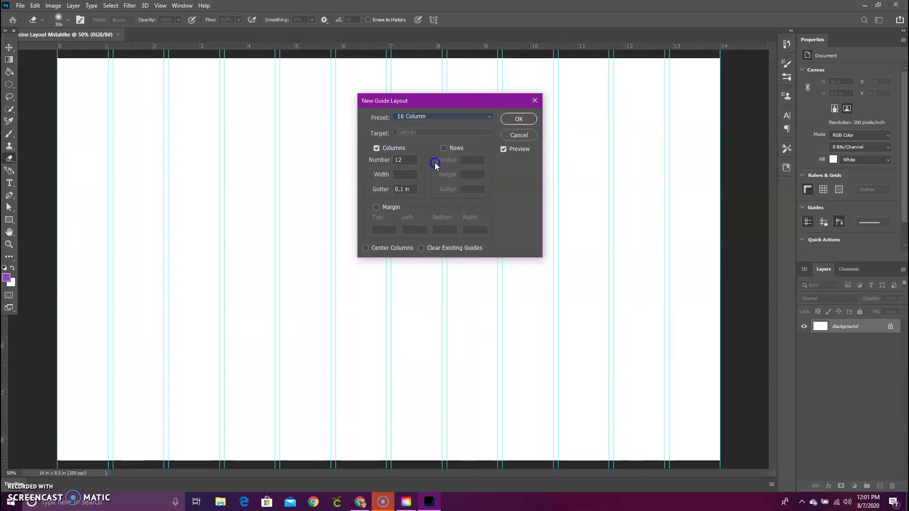
left_click(439, 117)
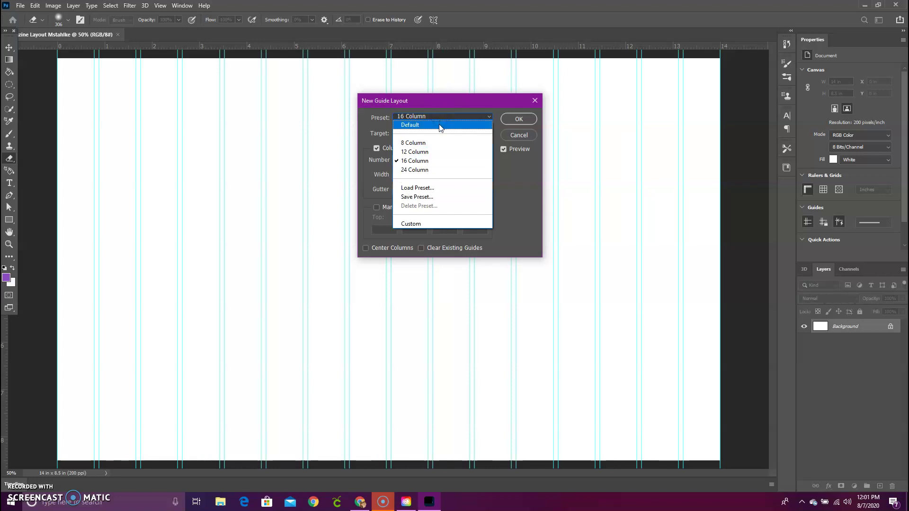
left_click(440, 126)
Keep the Default preset with 8 column guides enabled.
left_click(441, 116)
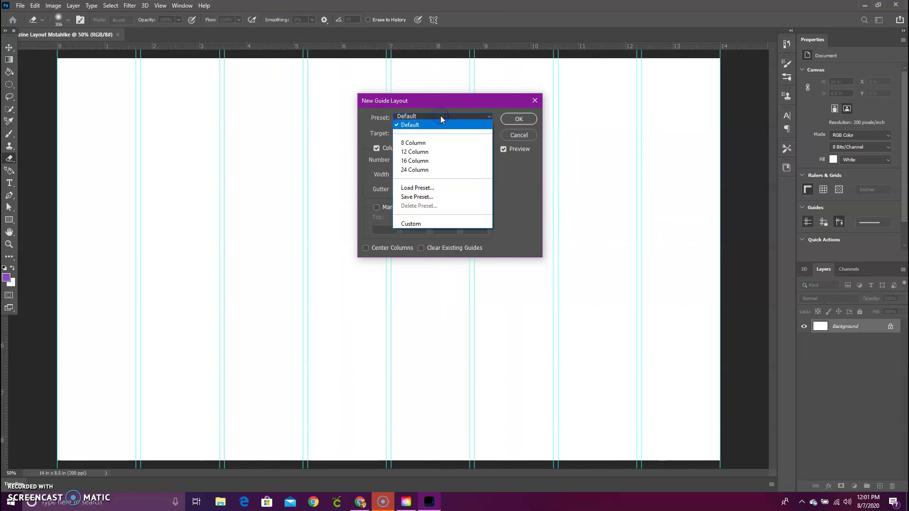
left_click(441, 116)
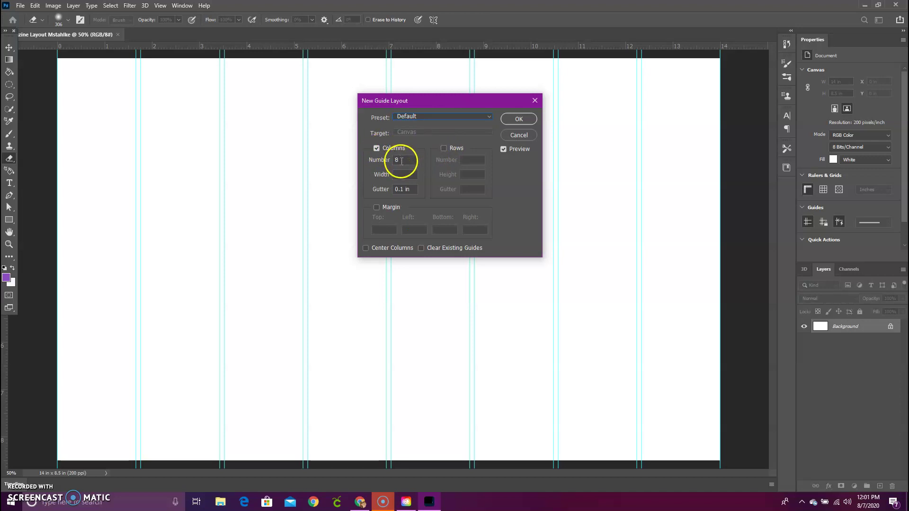
left_click(377, 148)
left_click(377, 148)
left_click(393, 161)
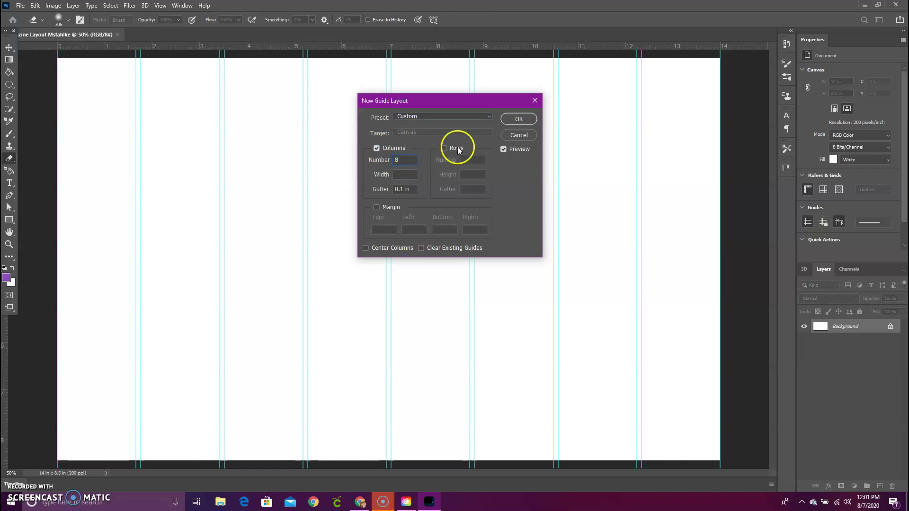
Add 8 row guides to the guide layout preview.
left_click(444, 149)
double_click(471, 161)
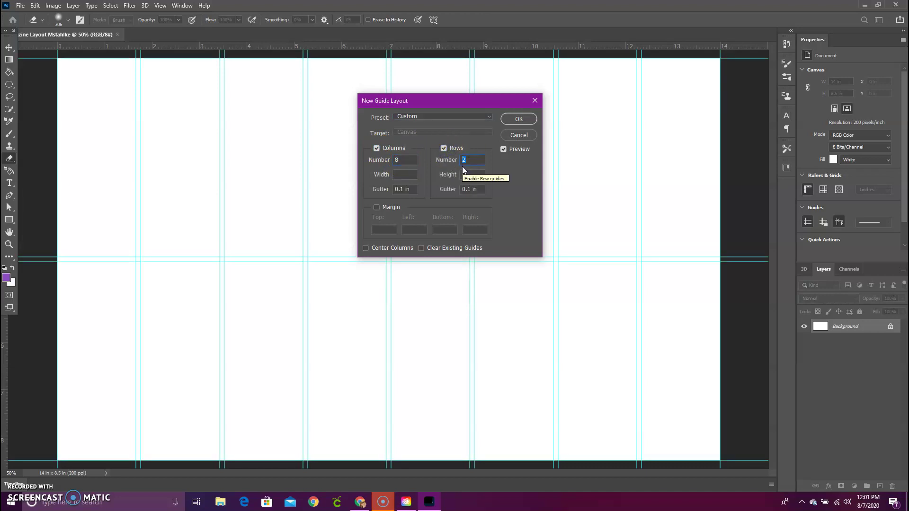
type("9")
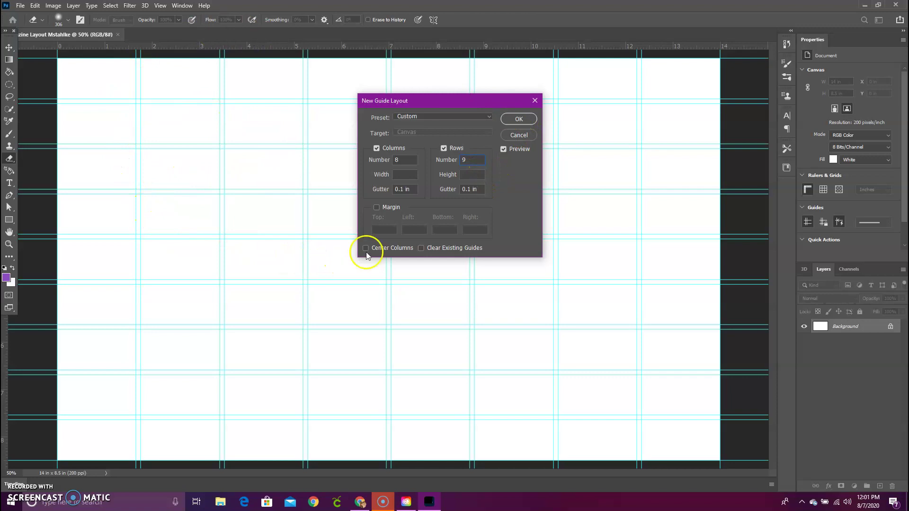
key("Down")
key("Up")
key("Down")
Turn on margins and set Top, Left, Bottom and Right to 0.25 in.
left_click(377, 208)
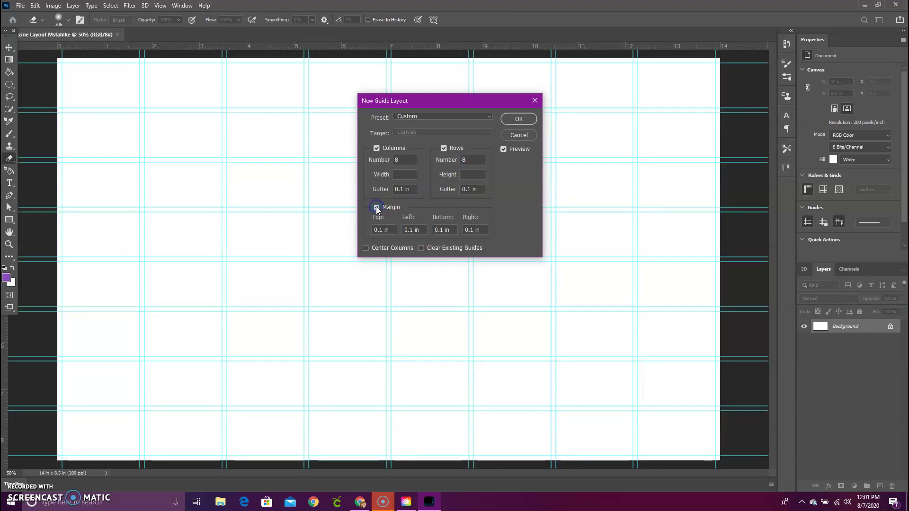
left_click(381, 231)
key("BackSpace")
type("25")
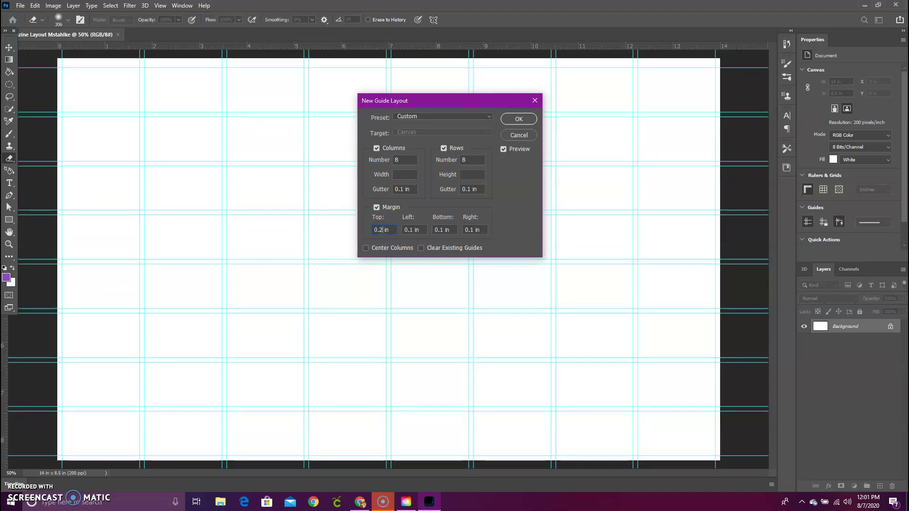
left_click(411, 230)
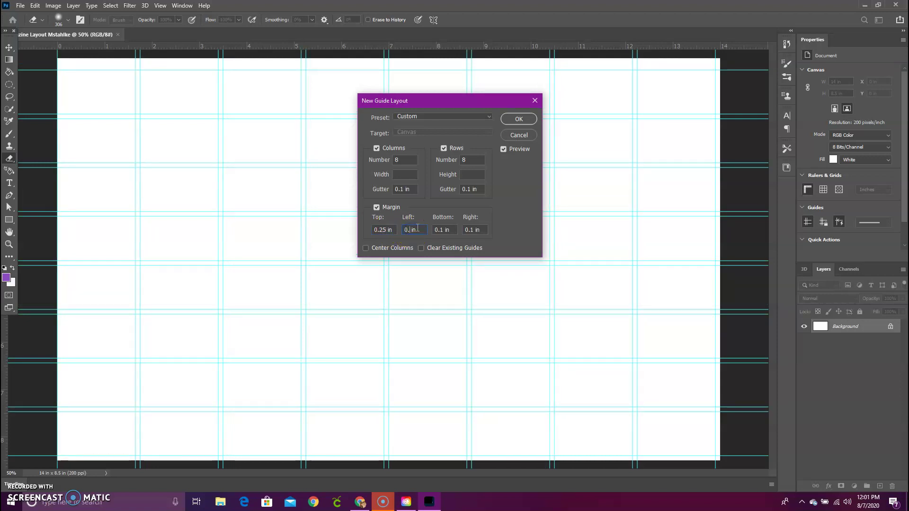
type("25")
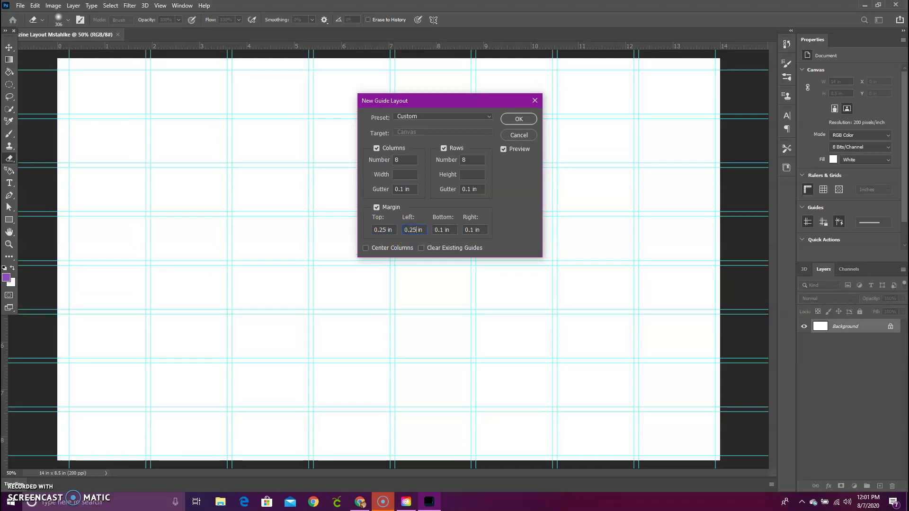
left_click(441, 230)
key("BackSpace")
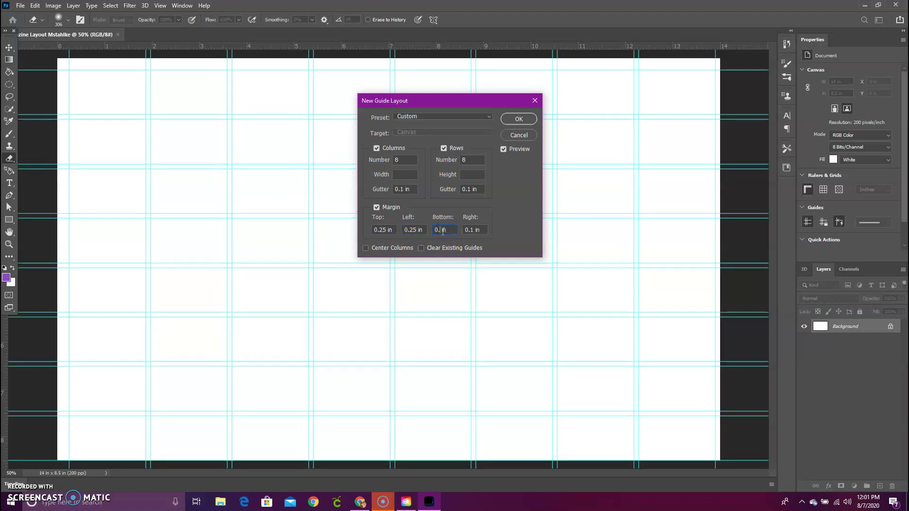
type("25")
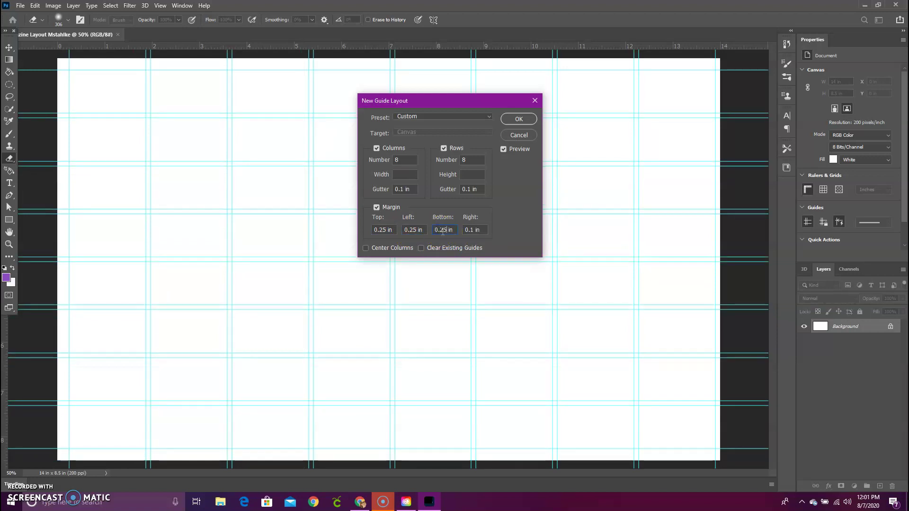
left_click(471, 230)
key("BackSpace")
type("25")
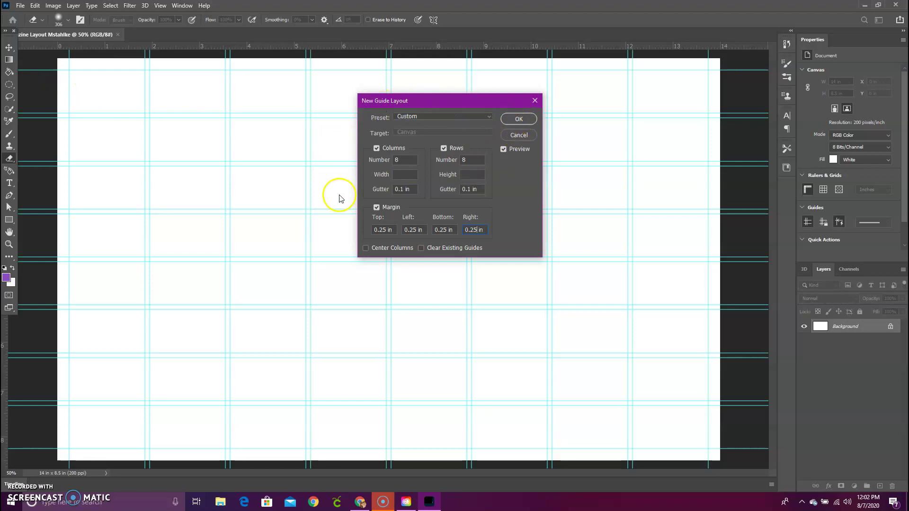
left_click(519, 119)
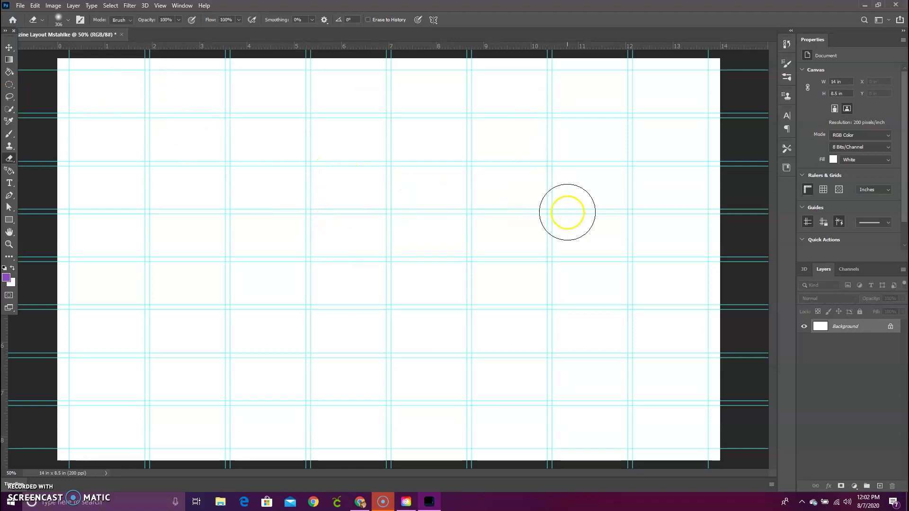
mouse_move(567, 212)
left_mouse_down()
mouse_move(507, 199)
mouse_move(555, 220)
left_mouse_up()
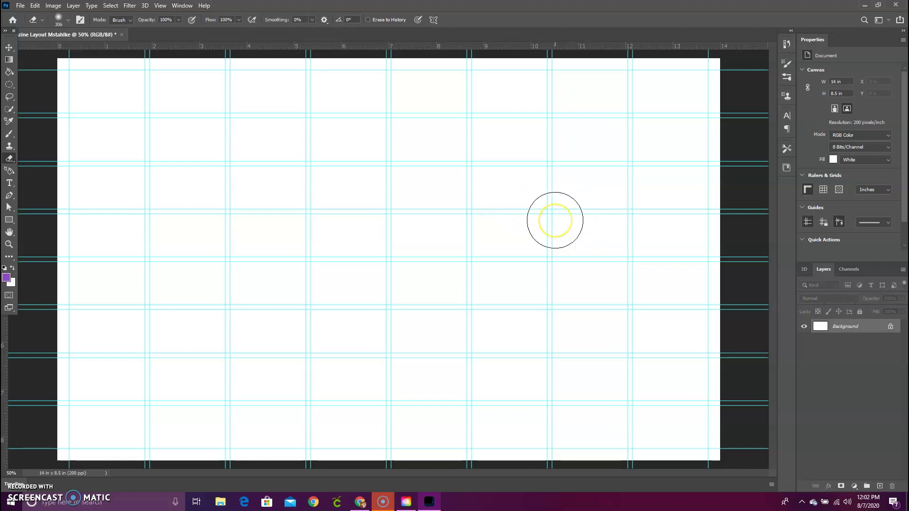
left_click(559, 225)
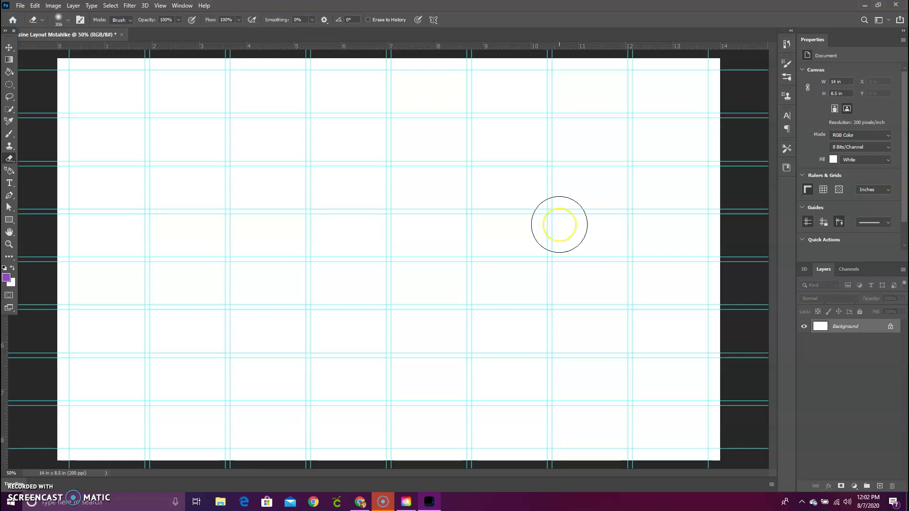
mouse_move(558, 222)
left_mouse_down()
mouse_move(516, 143)
mouse_move(331, 95)
left_mouse_up()
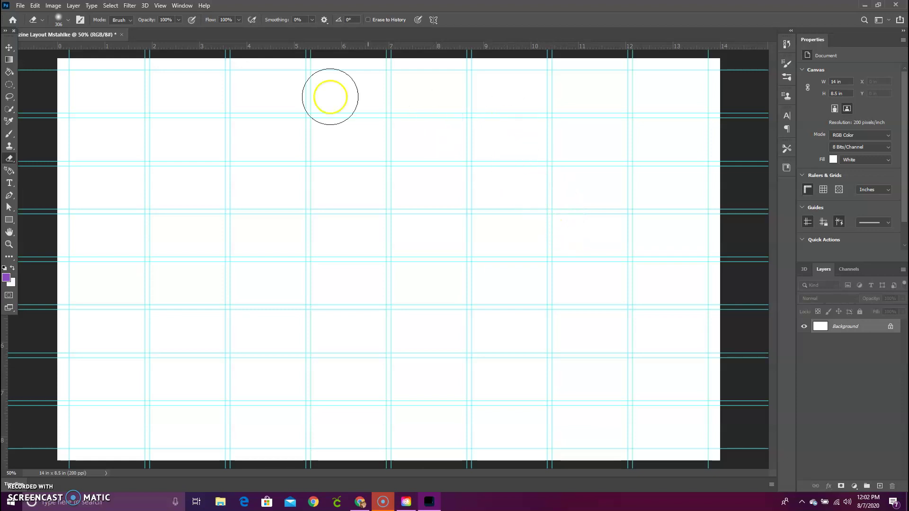
Select the Rectangle tool from the shape tools.
left_click(9, 221)
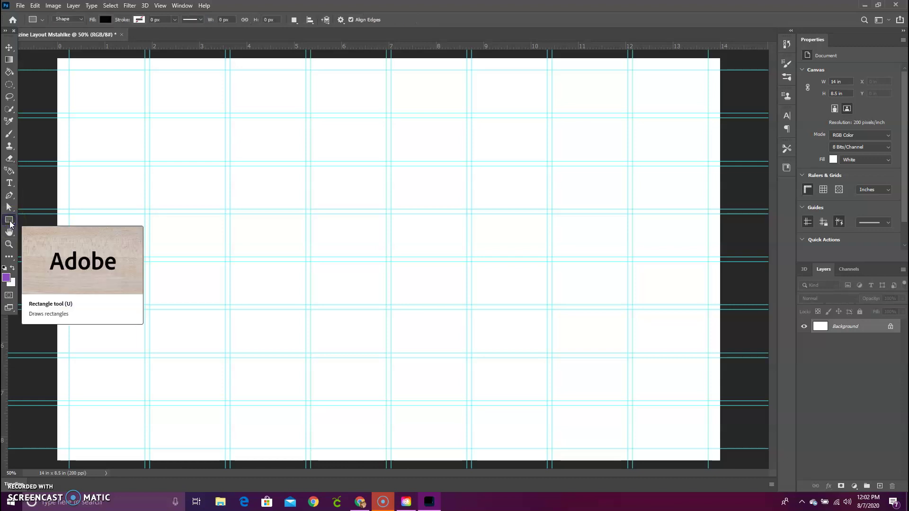
right_click(9, 221)
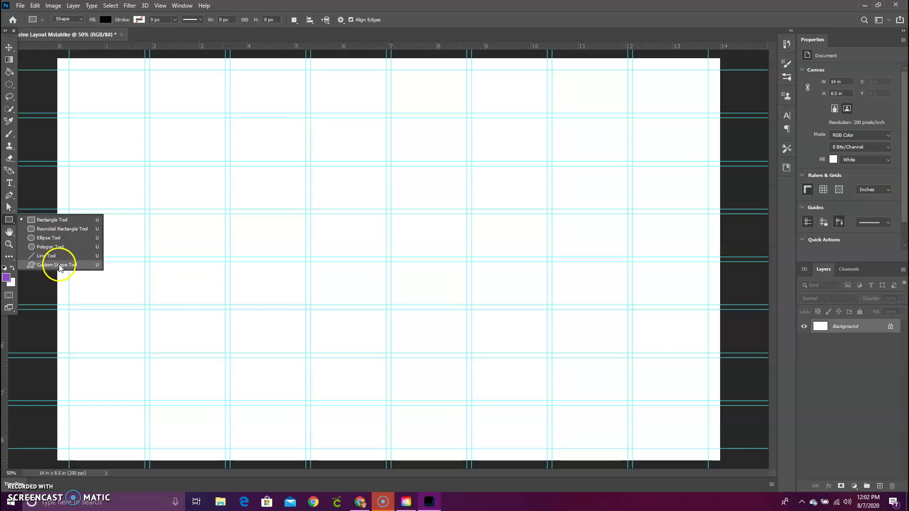
left_click(67, 236)
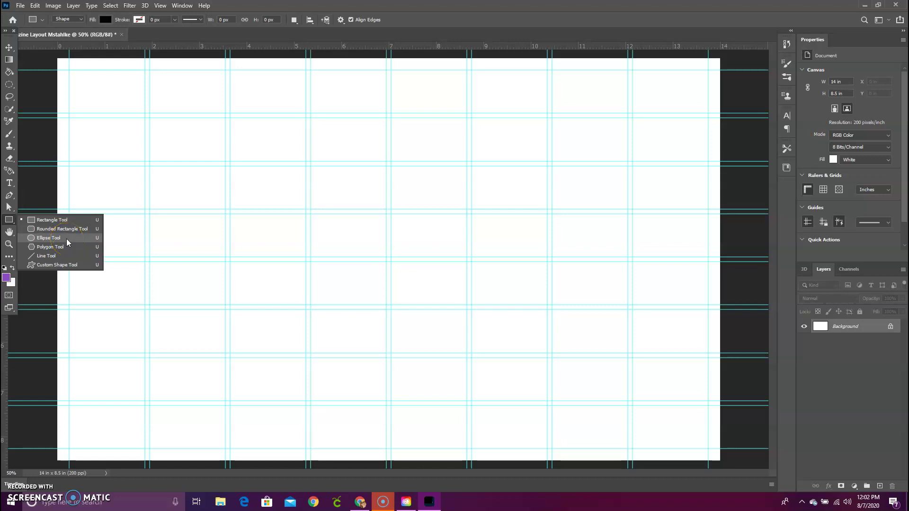
left_click_drag(67, 241, 65, 219)
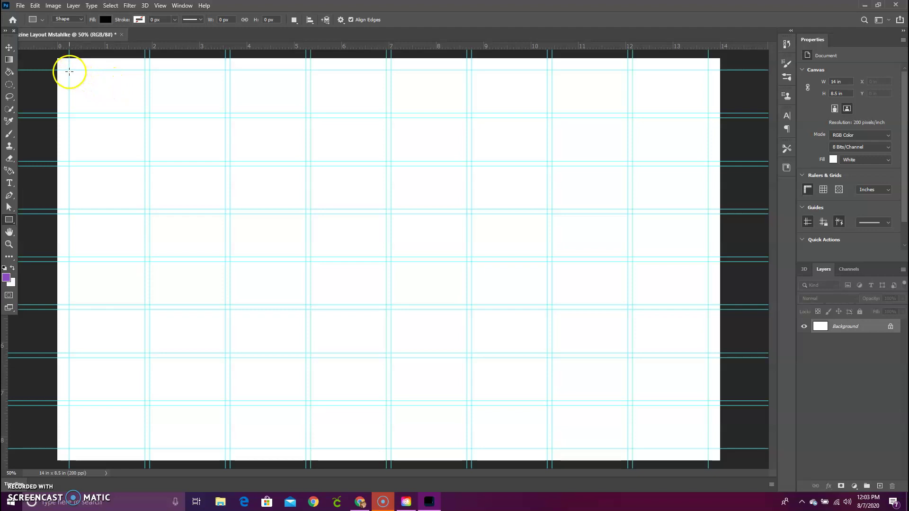
Draw a wide black rectangle over the top-left four columns.
left_click_drag(68, 71, 385, 209)
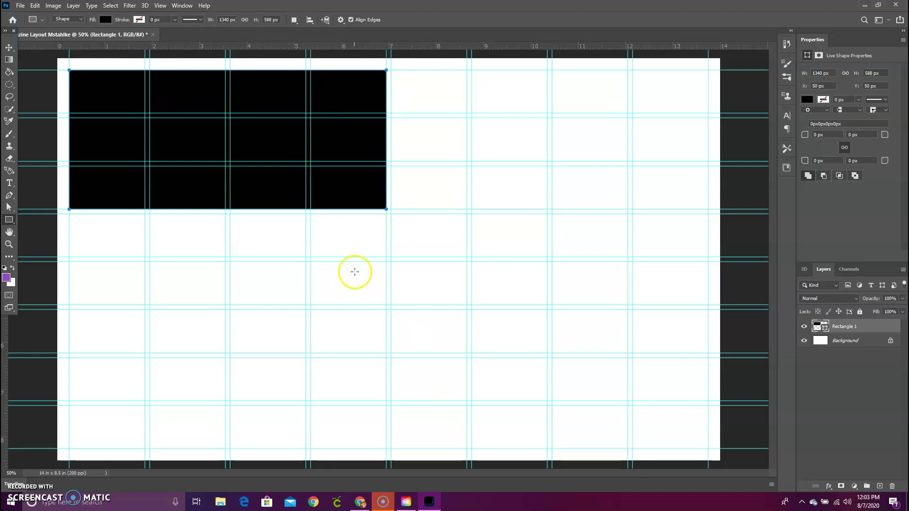
left_click(105, 20)
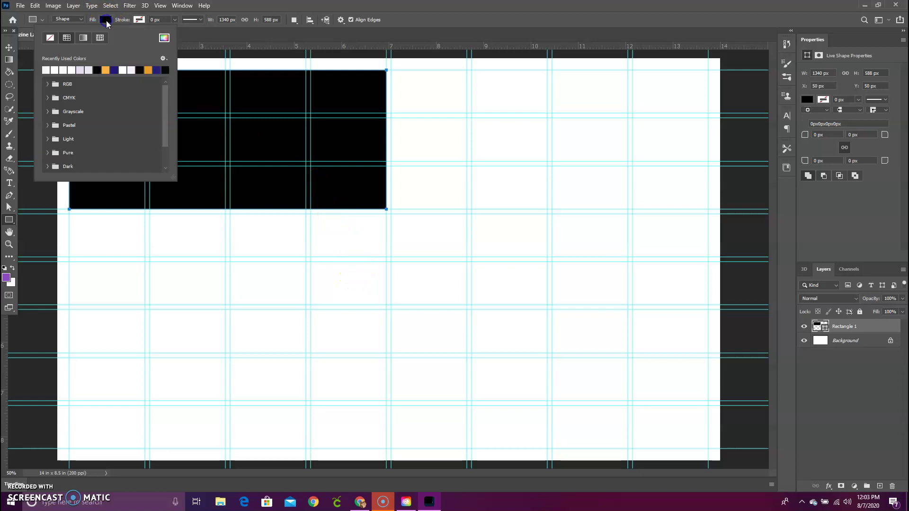
left_click(105, 20)
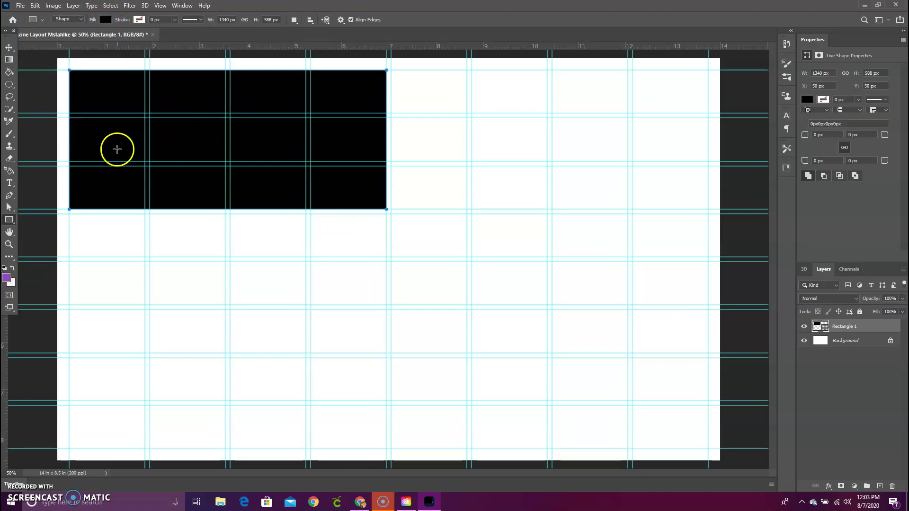
left_click(807, 98)
left_click(805, 100)
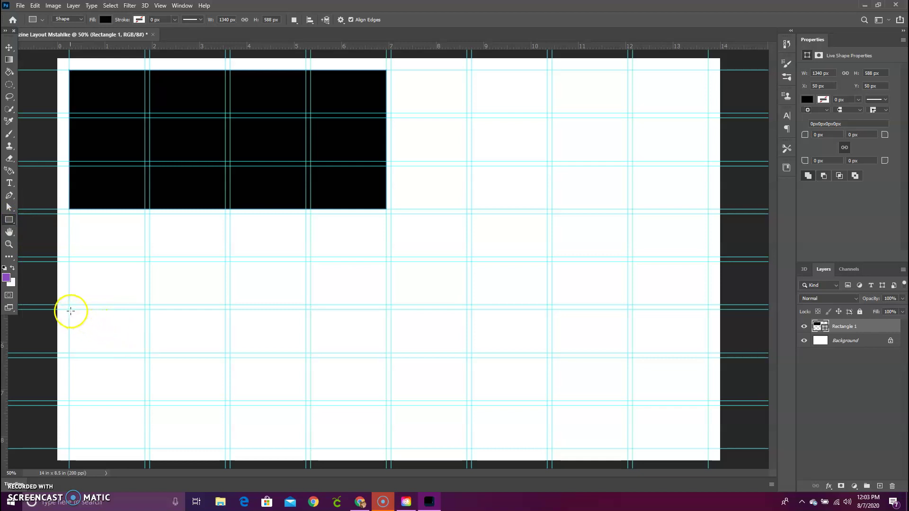
Draw a 660 × 588 px black rectangle over the bottom-left two columns and copy it.
left_click_drag(68, 311, 225, 448)
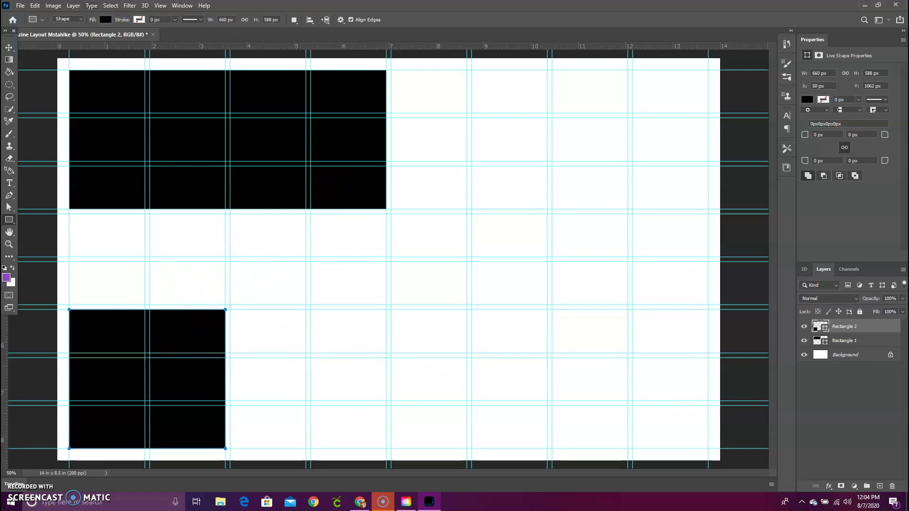
left_click(53, 6)
left_click(36, 7)
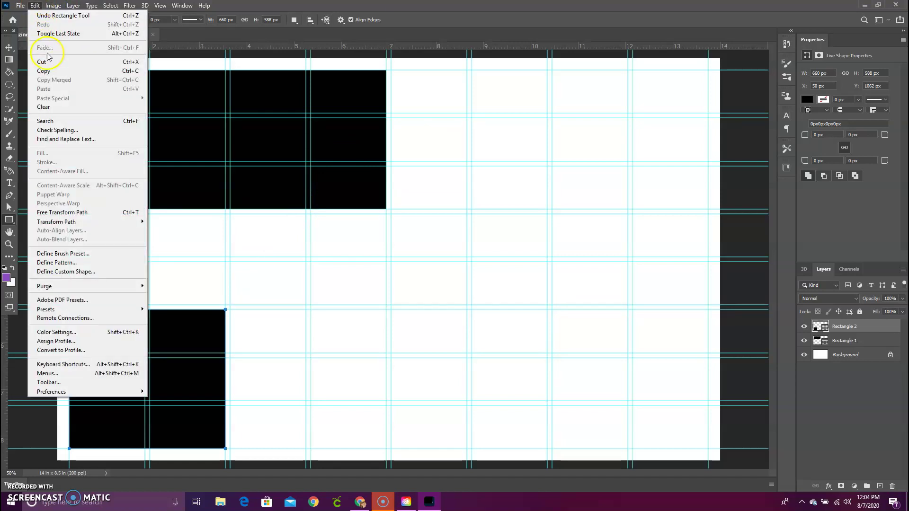
left_click(53, 75)
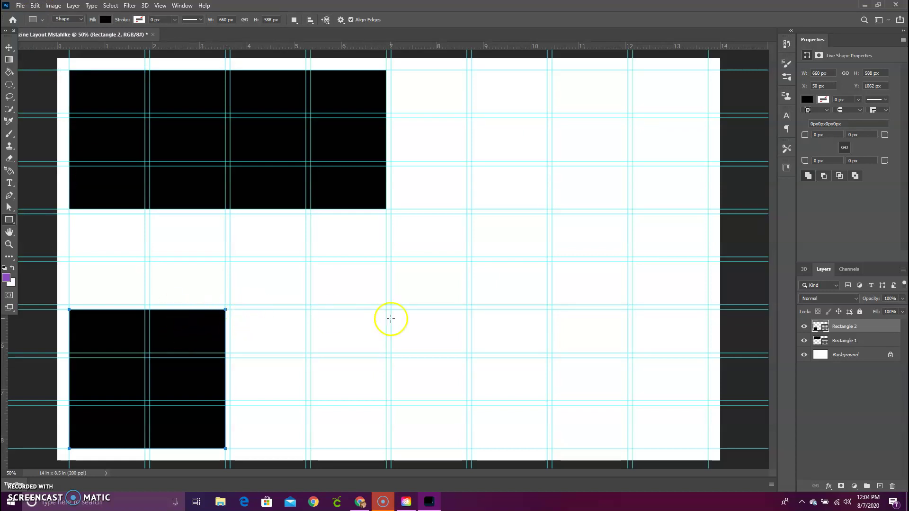
Duplicate the Rectangle 2 layer.
left_click(855, 329)
right_click(855, 329)
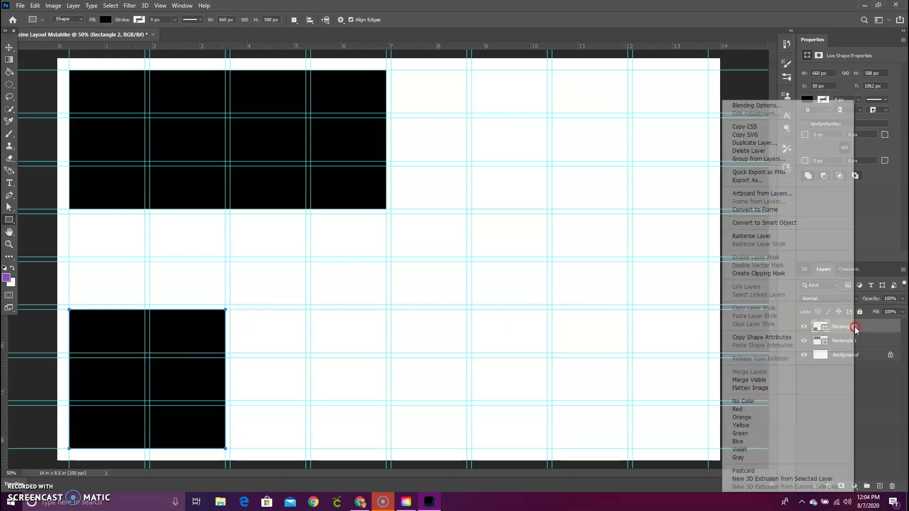
left_click(860, 328)
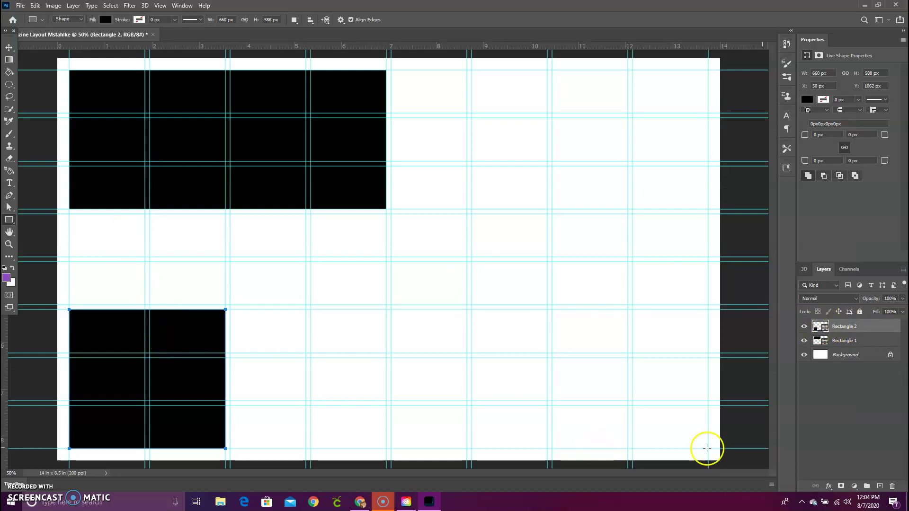
left_click(837, 331)
right_click(837, 331)
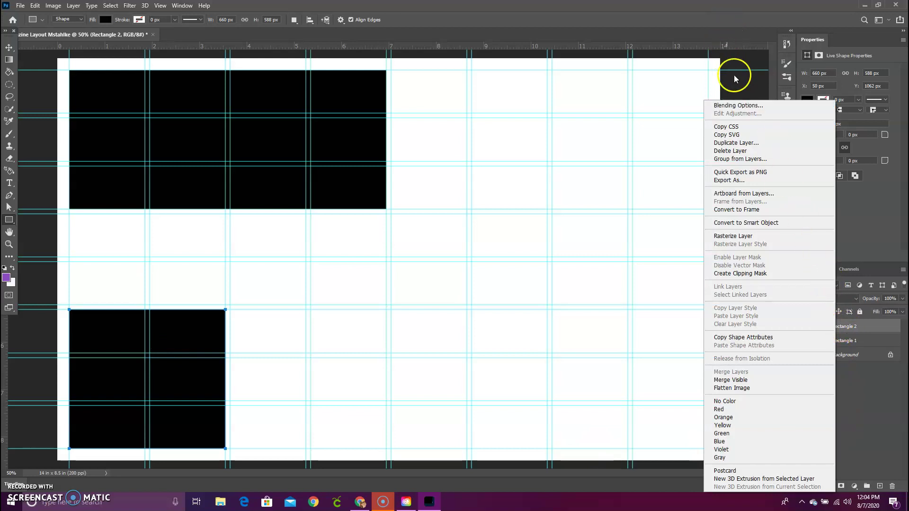
left_click(757, 143)
left_click(533, 141)
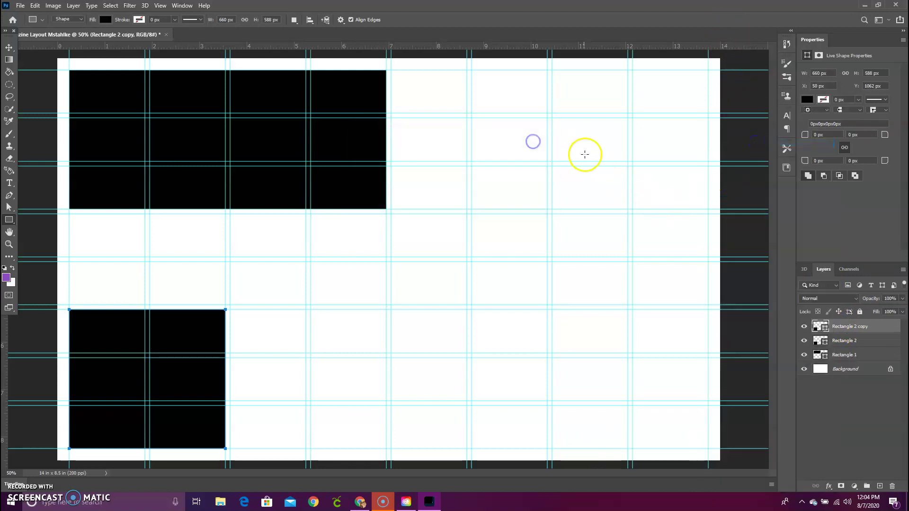
Undo a stray rectangle and move the copy into the next two bottom columns.
left_click(182, 335)
left_click_drag(182, 335, 79, 224)
left_click(33, 6)
left_click(43, 14)
left_click(9, 50)
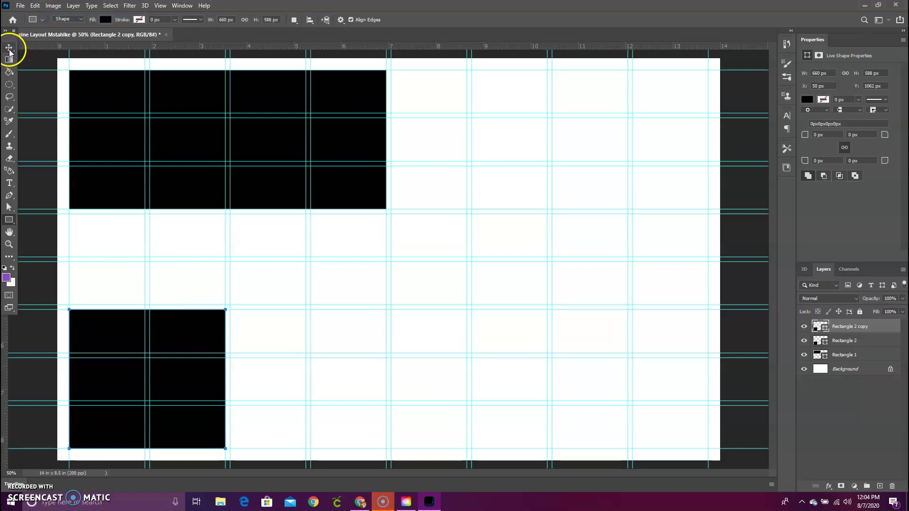
left_click_drag(128, 331, 289, 335)
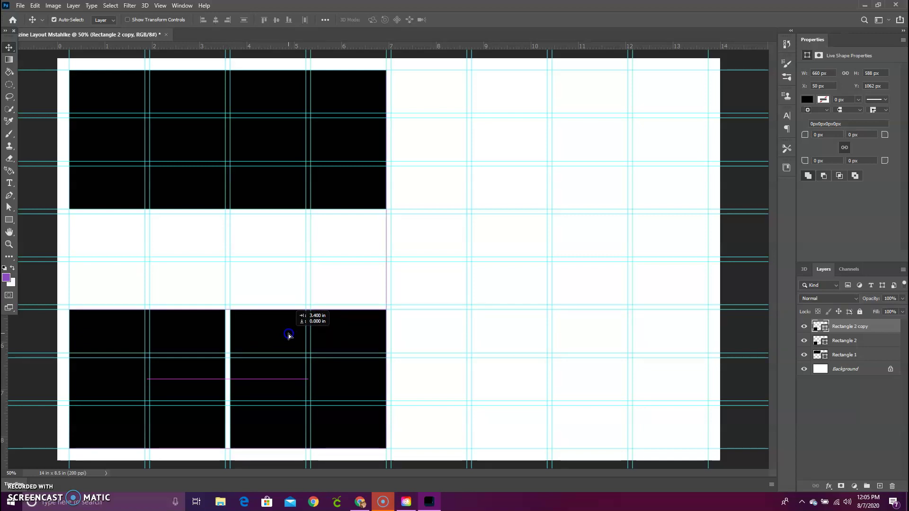
left_click_drag(290, 334, 289, 335)
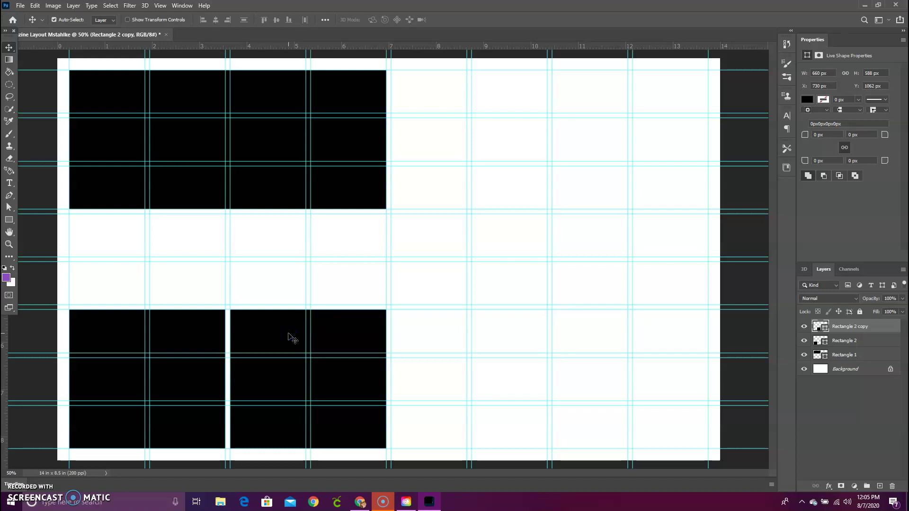
Duplicate the copied placeholder and move it into the third bottom slot.
right_click(837, 326)
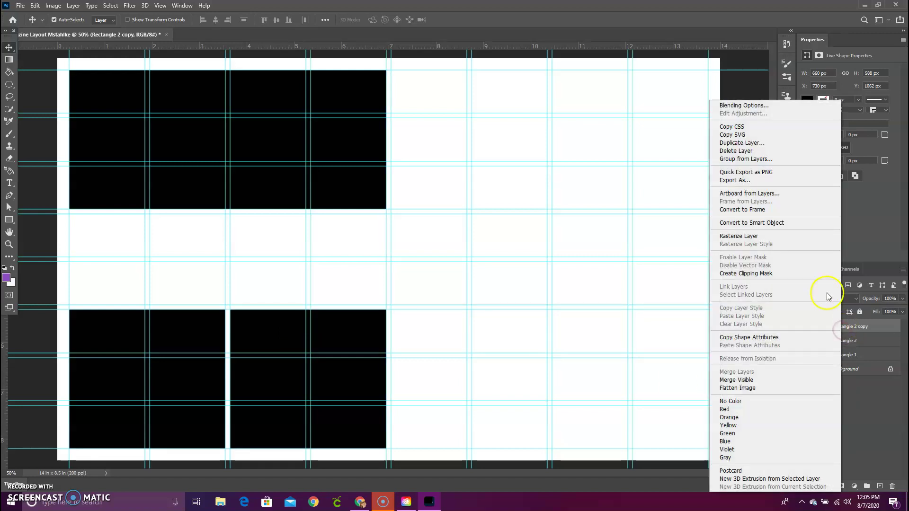
left_click(773, 148)
left_click(529, 139)
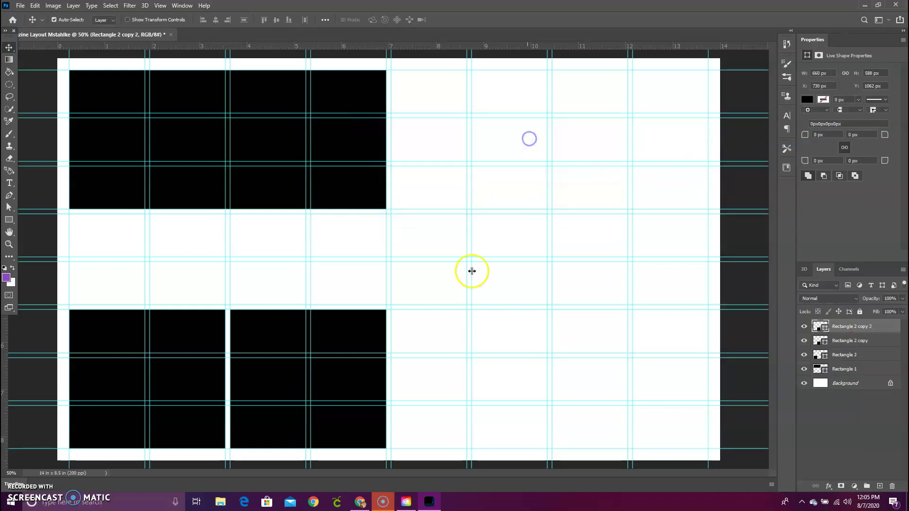
left_click_drag(270, 349, 434, 334)
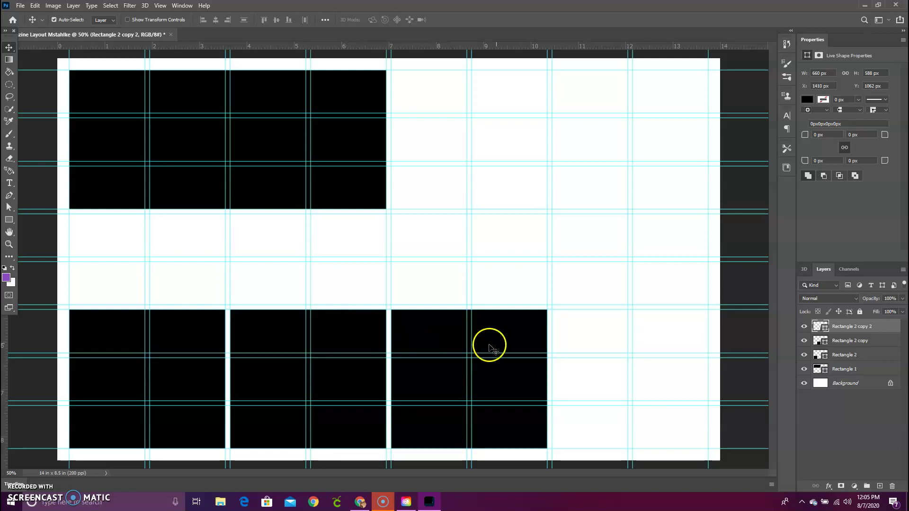
Duplicate the newest placeholder and place it in the last two columns.
left_click(864, 331)
right_click(864, 331)
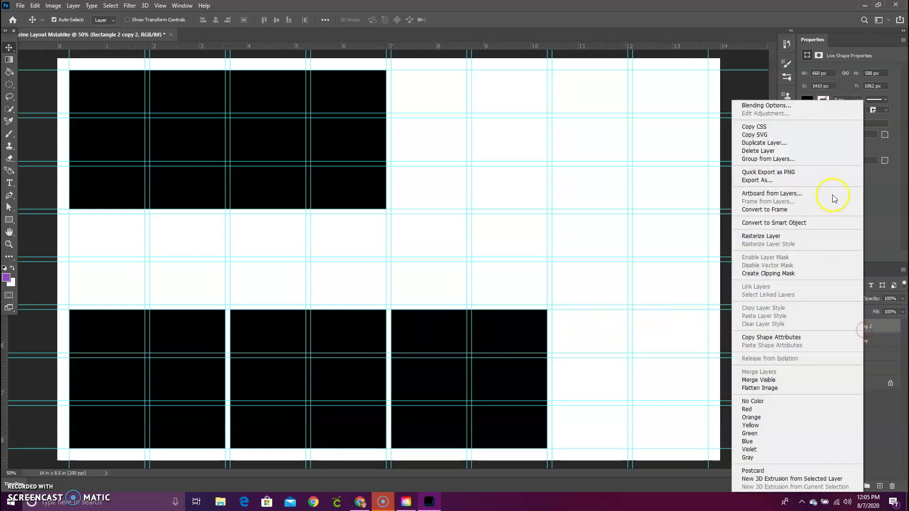
left_click(797, 144)
left_click(533, 141)
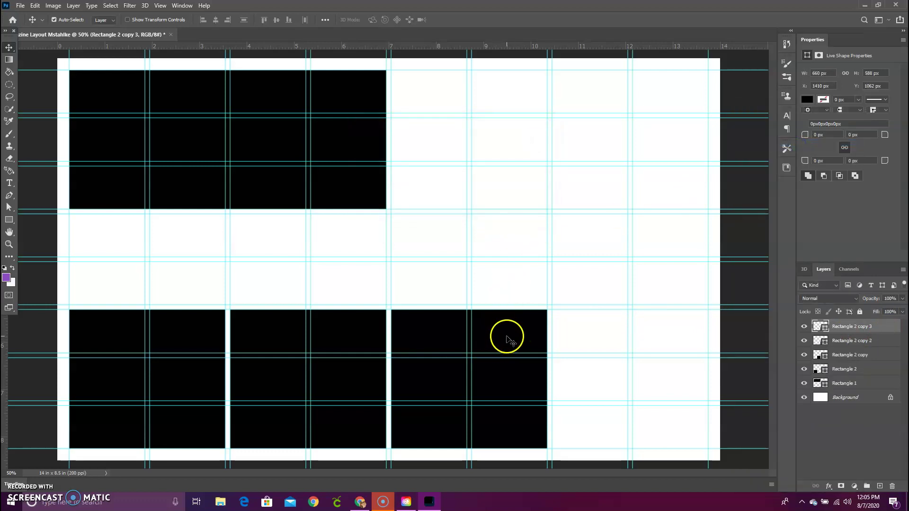
left_click_drag(514, 341, 667, 341)
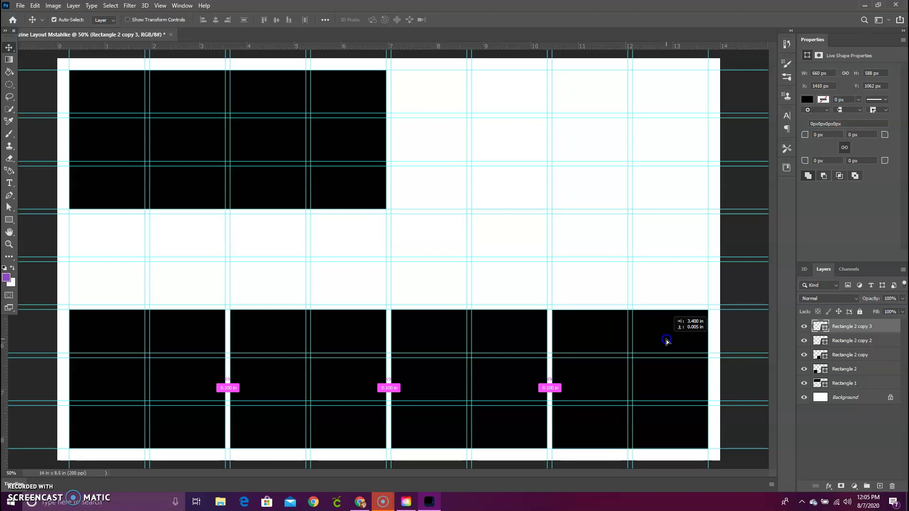
left_click_drag(665, 339, 666, 339)
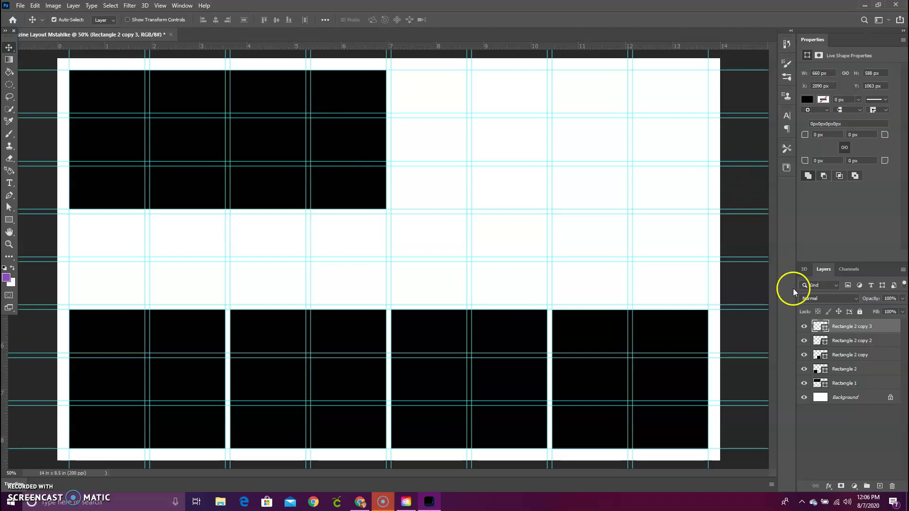
Convert Rectangle 1 and Rectangle 2 into smart objects.
left_click(846, 383)
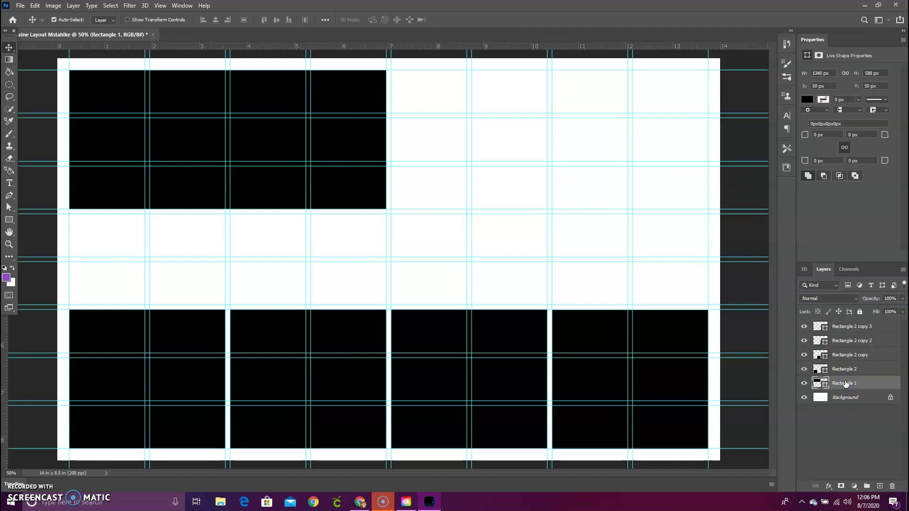
mouse_move(846, 384)
left_mouse_down()
mouse_move(849, 330)
mouse_move(844, 387)
left_mouse_up()
right_click(845, 387)
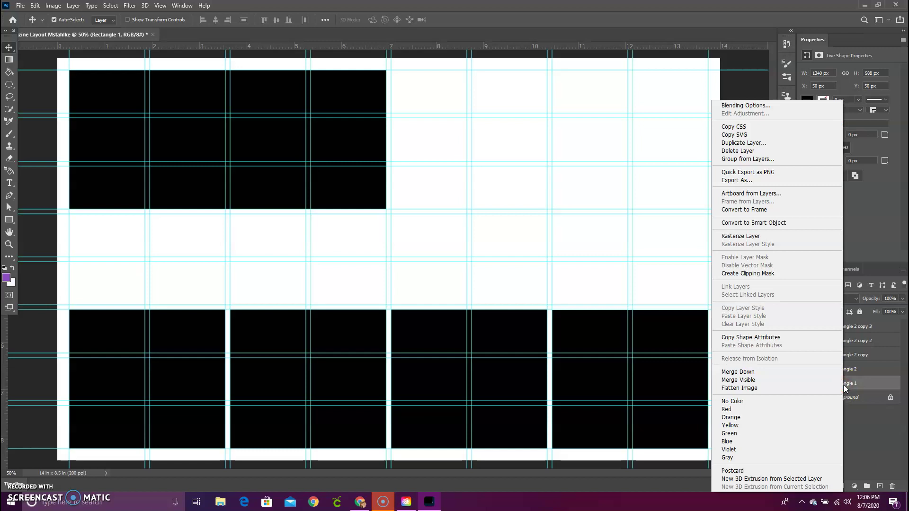
left_click(819, 223)
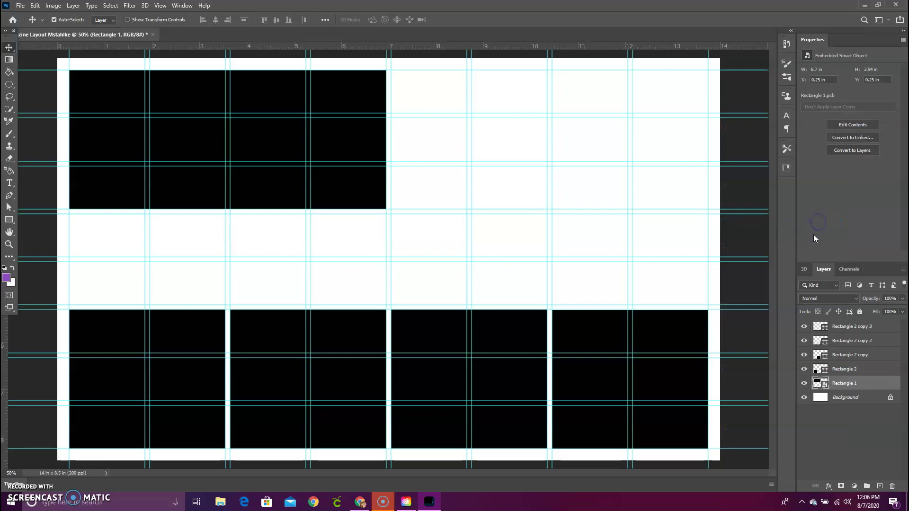
right_click(842, 370)
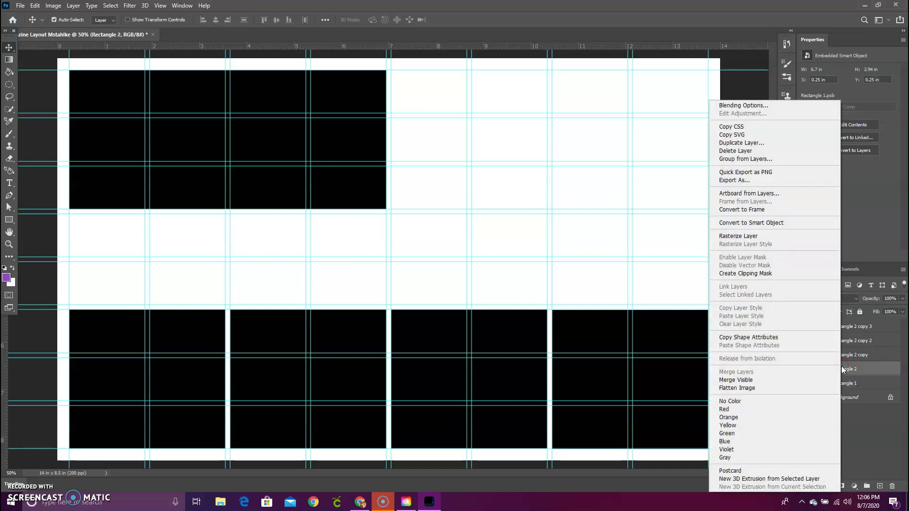
left_click(806, 223)
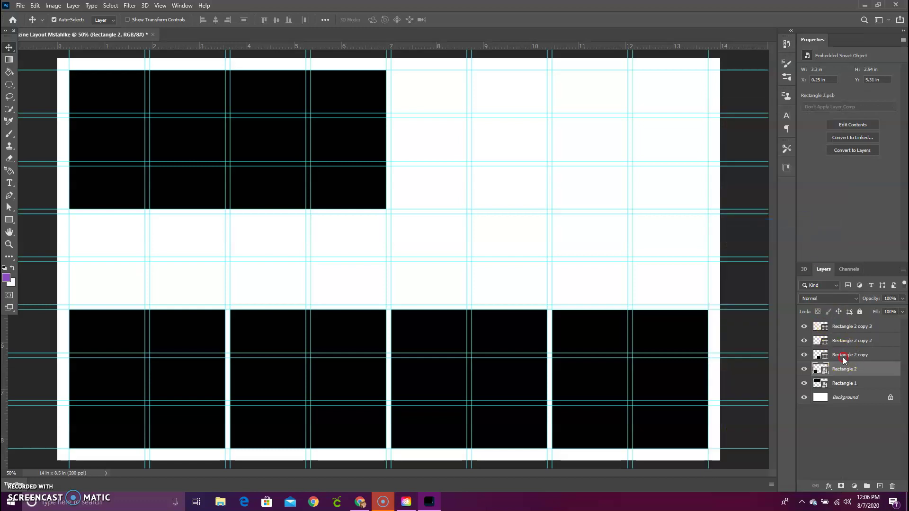
Convert the three Rectangle 2 copies into smart objects and select all rectangle layers.
right_click(842, 359)
left_click(802, 223)
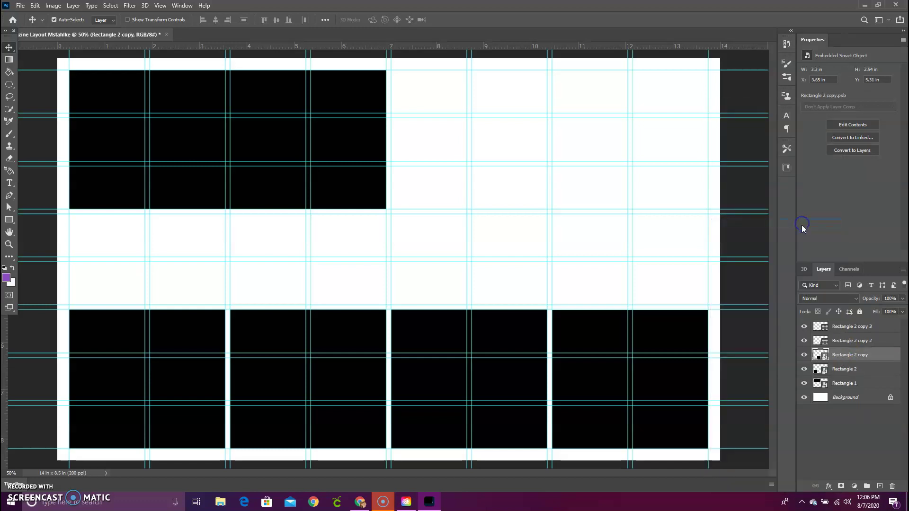
right_click(841, 341)
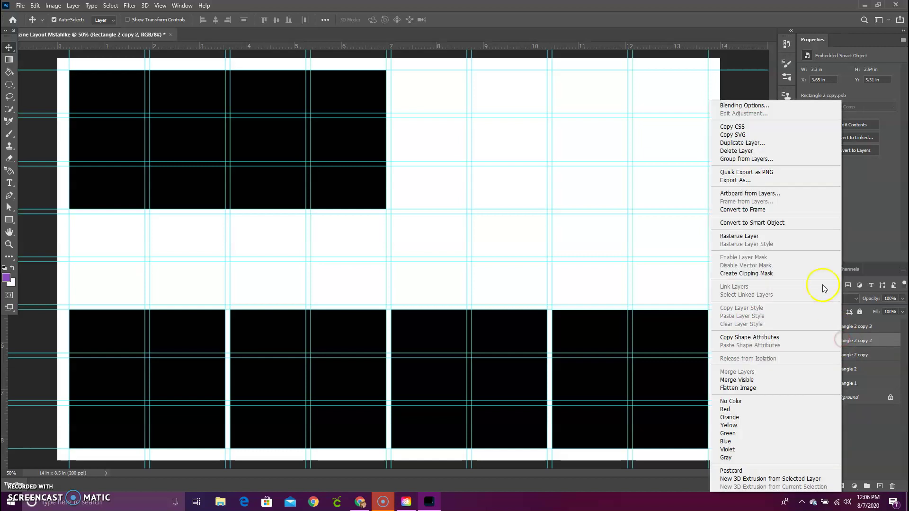
left_click(800, 223)
right_click(837, 328)
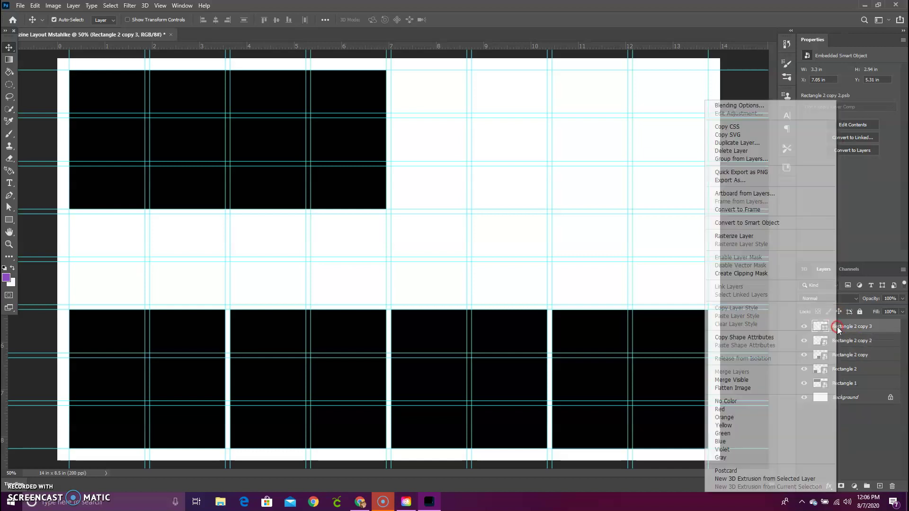
left_click(794, 223)
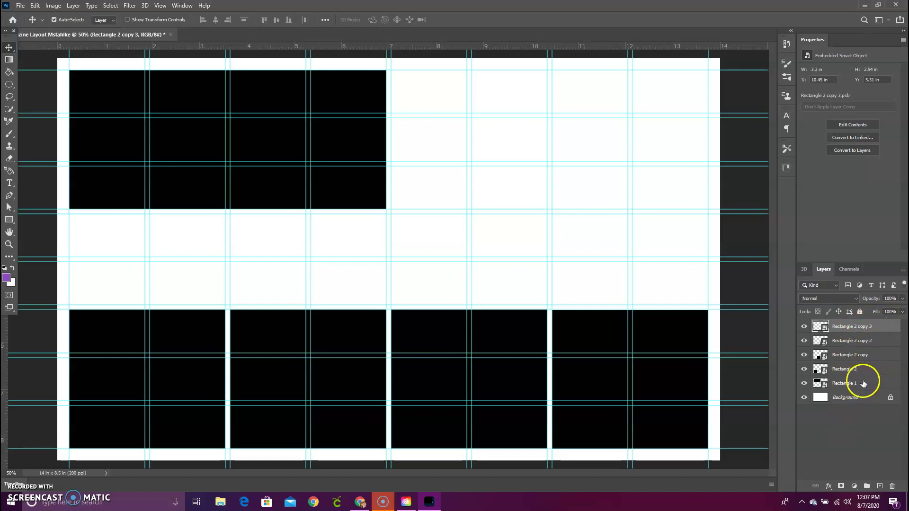
left_click(863, 330)
left_click(851, 384, "shift")
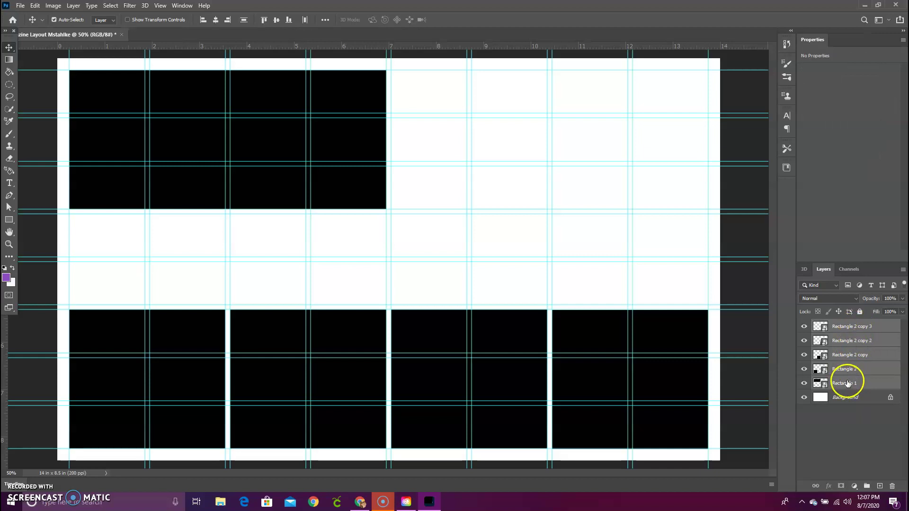
Group the selected rectangle layers into a group named 'Pictures' and check its contents.
right_click(853, 340)
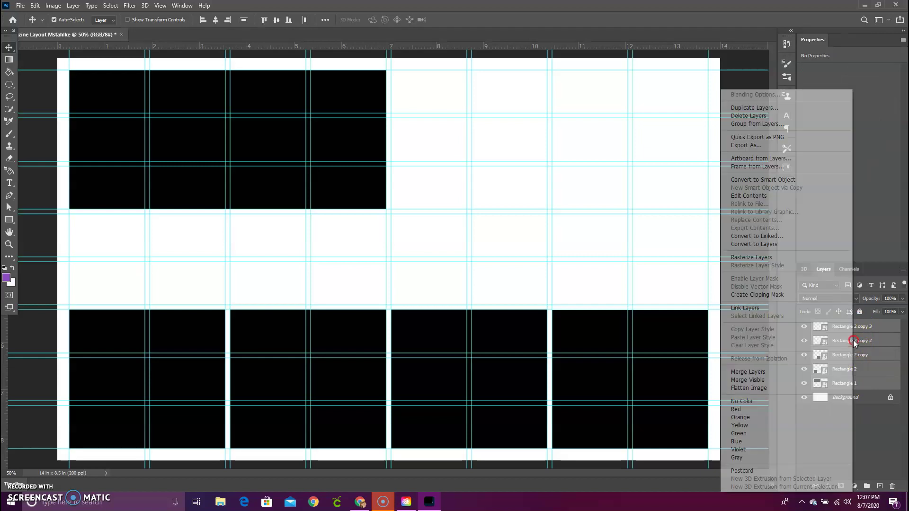
left_click(801, 125)
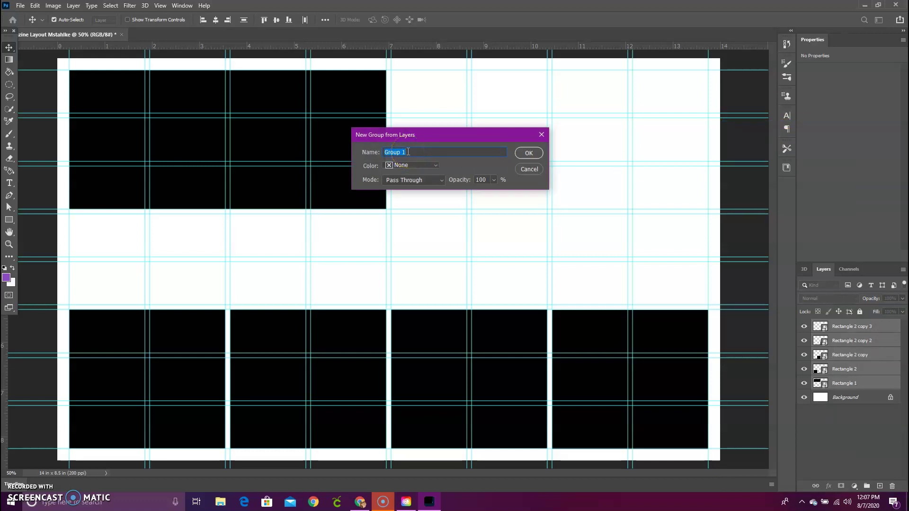
type("Pictures")
left_click(529, 154)
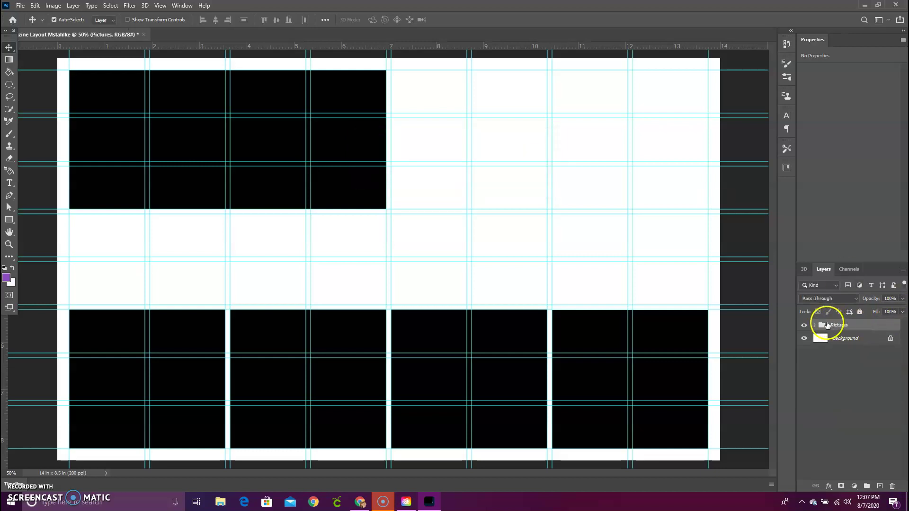
left_click(813, 325)
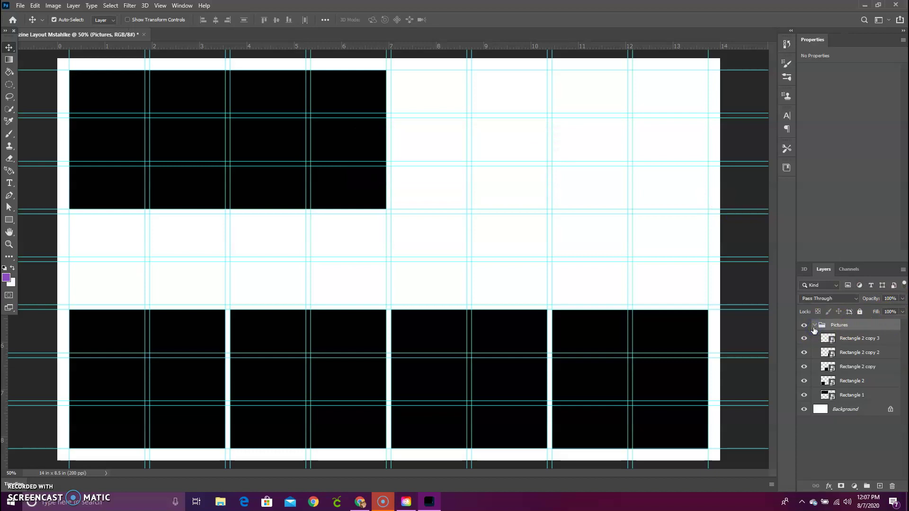
left_click(814, 325)
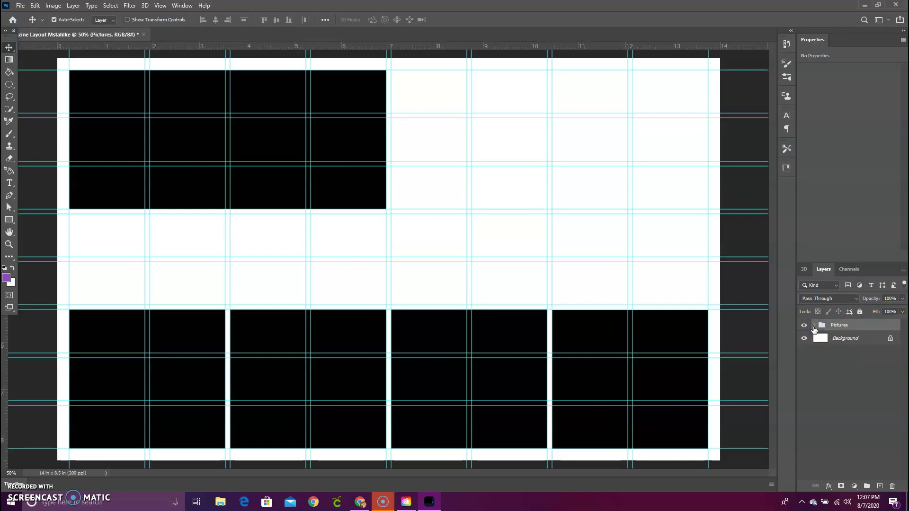
left_click(815, 326)
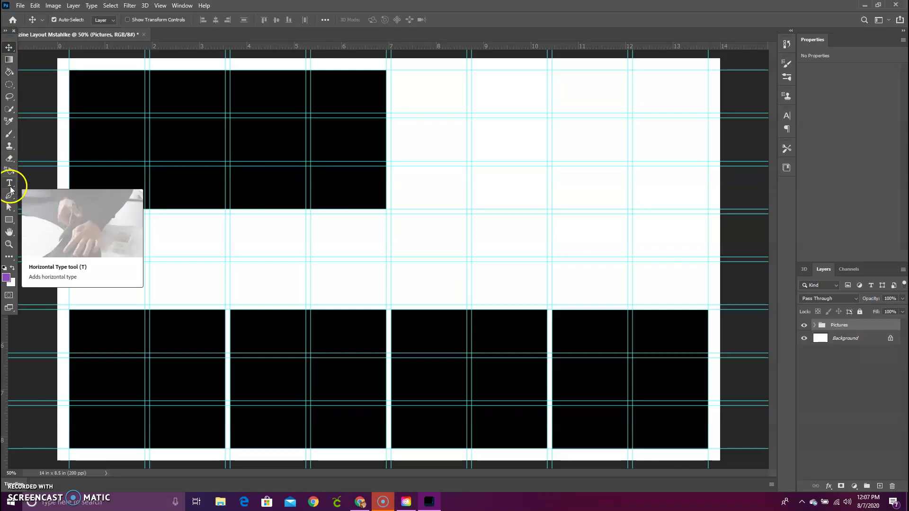
Add a black 30 pt Impact 'Title' text layer at the page's top right, nudged slightly up.
key("t")
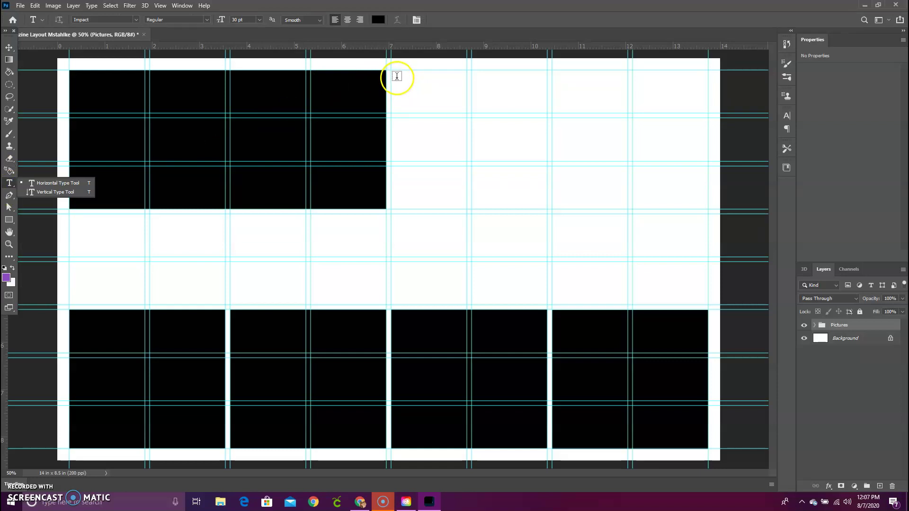
left_click(397, 77)
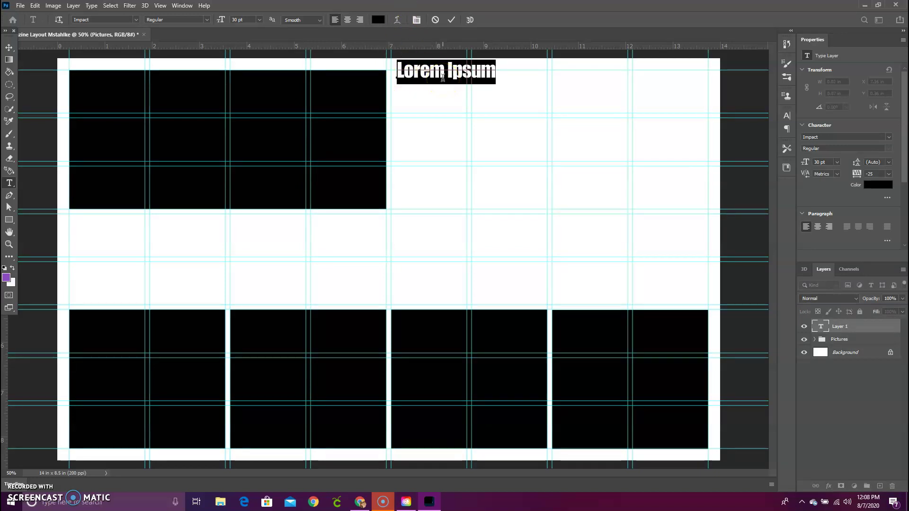
key("Right")
key("ctrl+a")
type("Title")
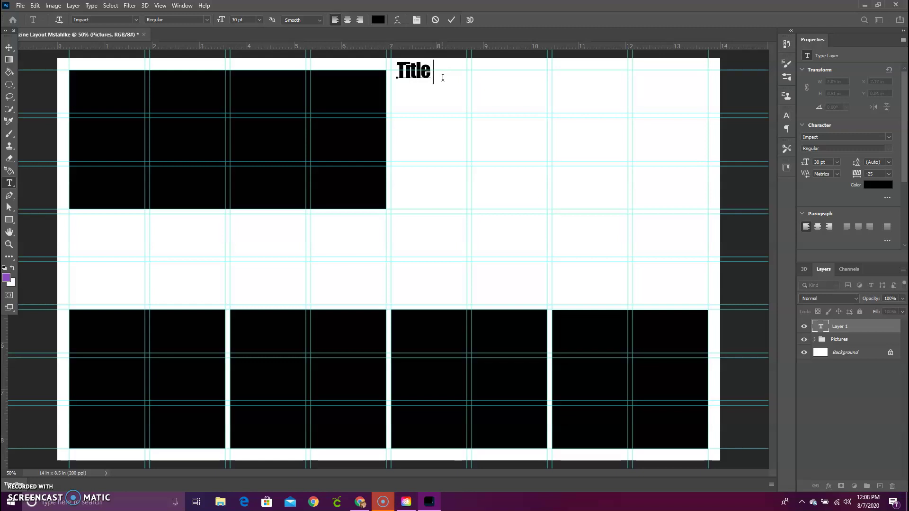
left_click_drag(400, 72, 432, 80)
left_click(8, 46)
mouse_move(424, 92)
left_mouse_down()
mouse_move(417, 81)
mouse_move(428, 84)
left_mouse_up()
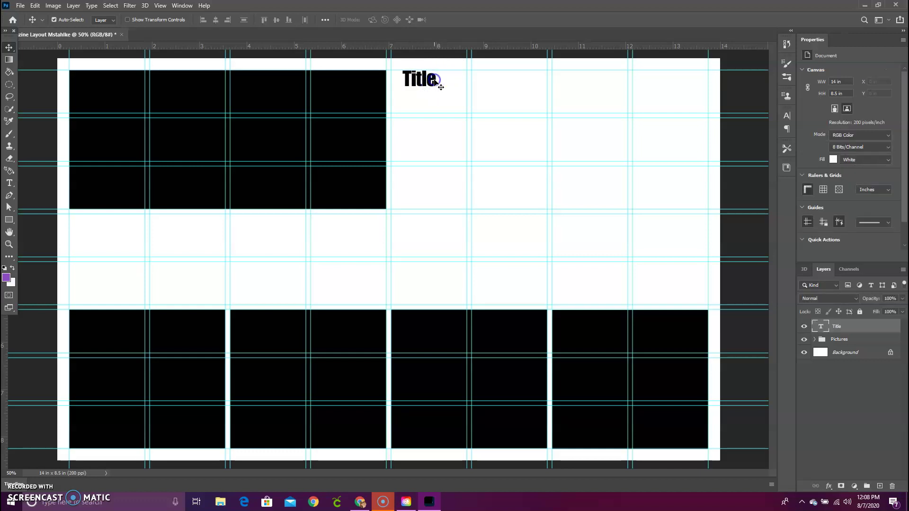
left_click(416, 79)
left_click(431, 91)
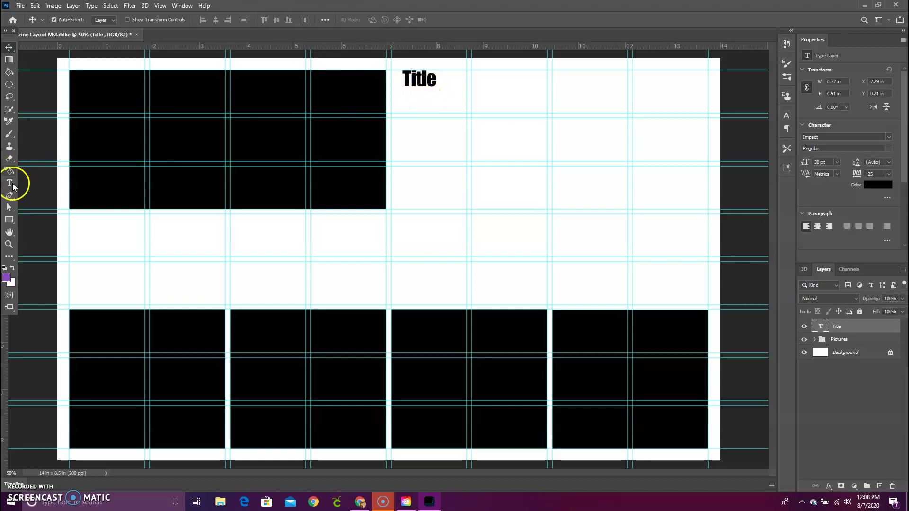
Type 'Project & Experiences' in a new text box just below Title.
left_click(9, 183)
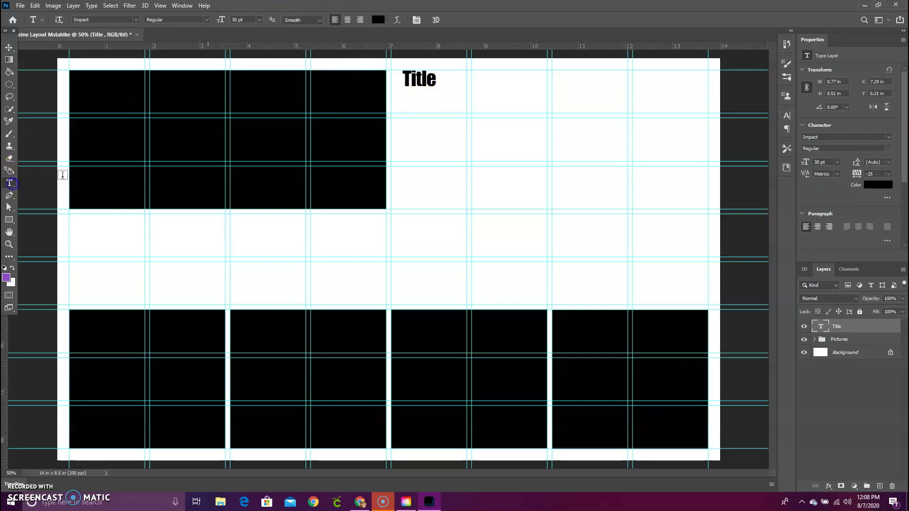
left_click(406, 96)
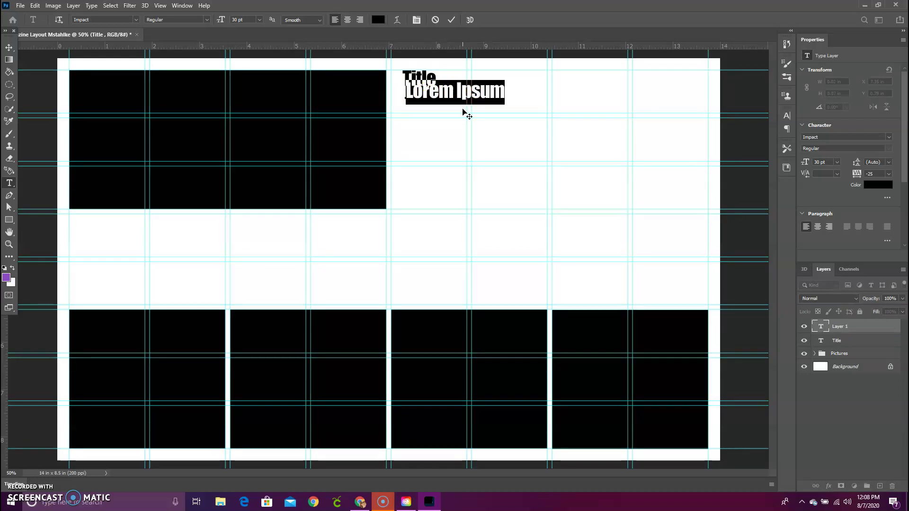
key("Left")
type("Projec")
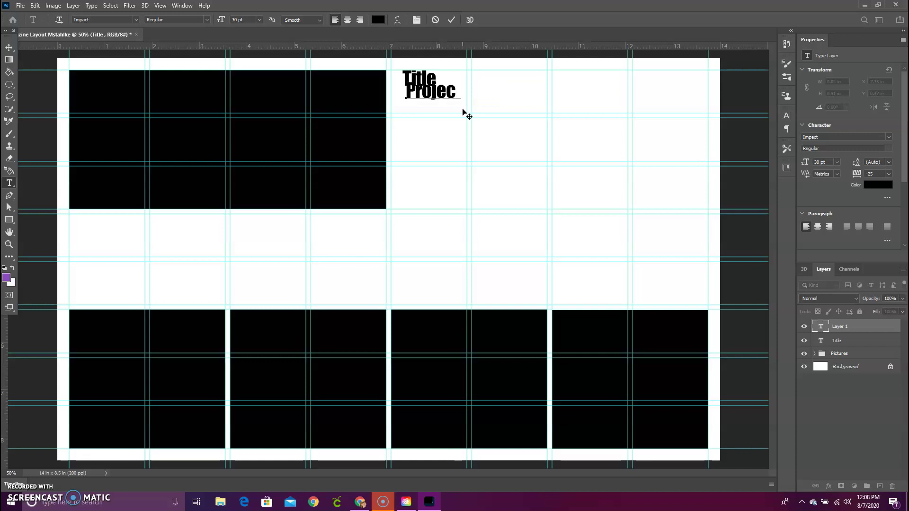
type("t & Experiences")
Resize the subtitle to 16 pt and position it directly under Title.
left_click_drag(419, 97, 406, 92)
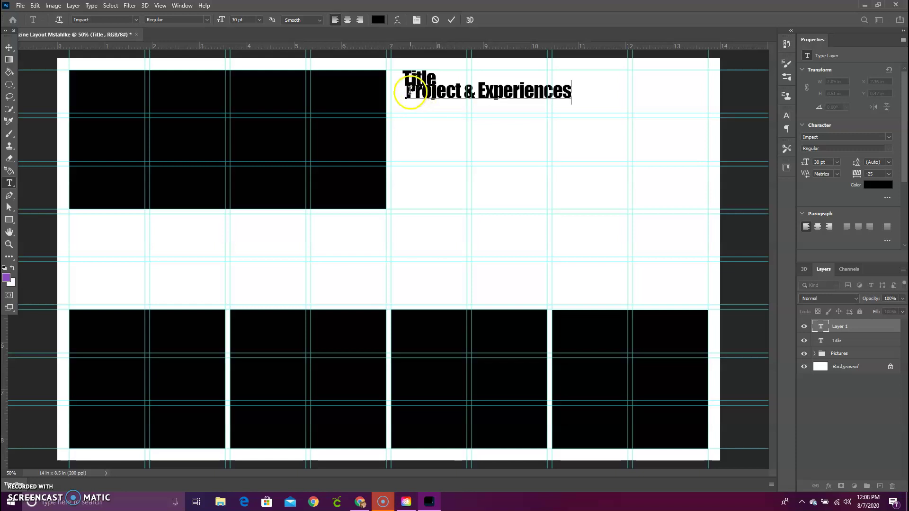
left_click_drag(470, 101, 578, 94)
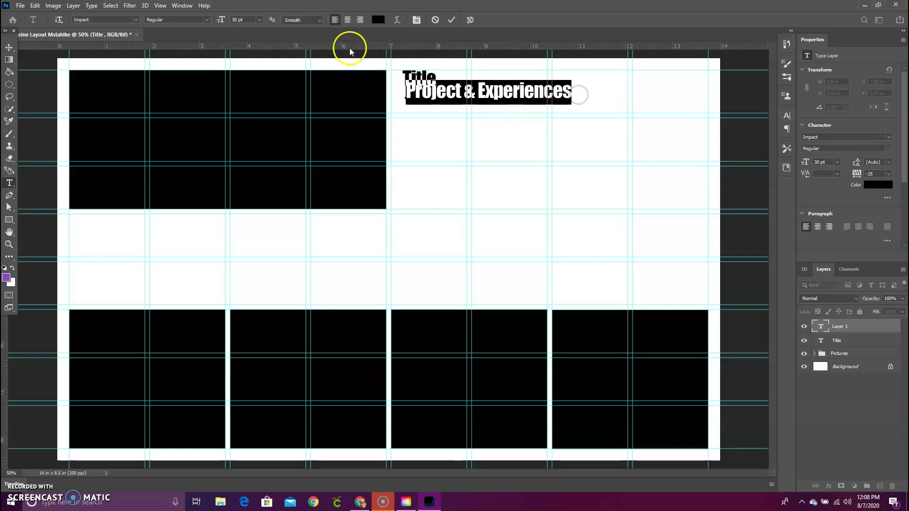
left_click(260, 20)
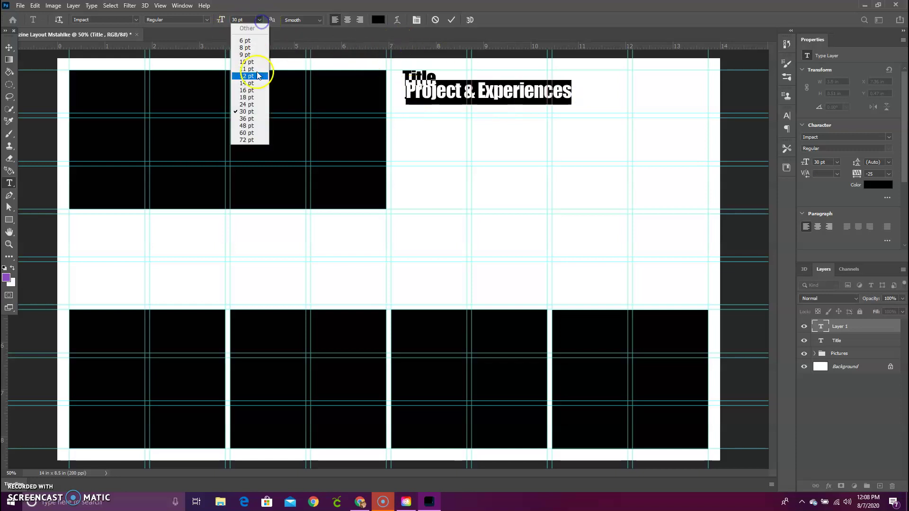
left_click(252, 97)
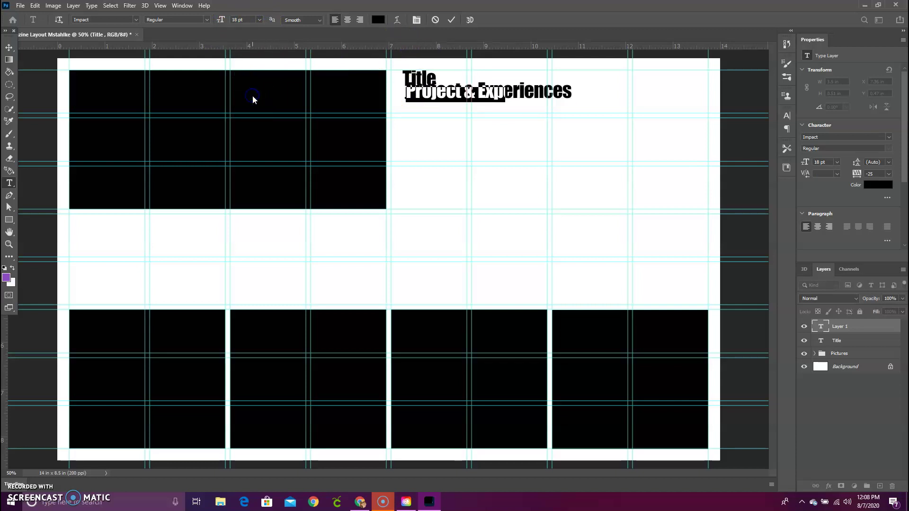
left_click(260, 20)
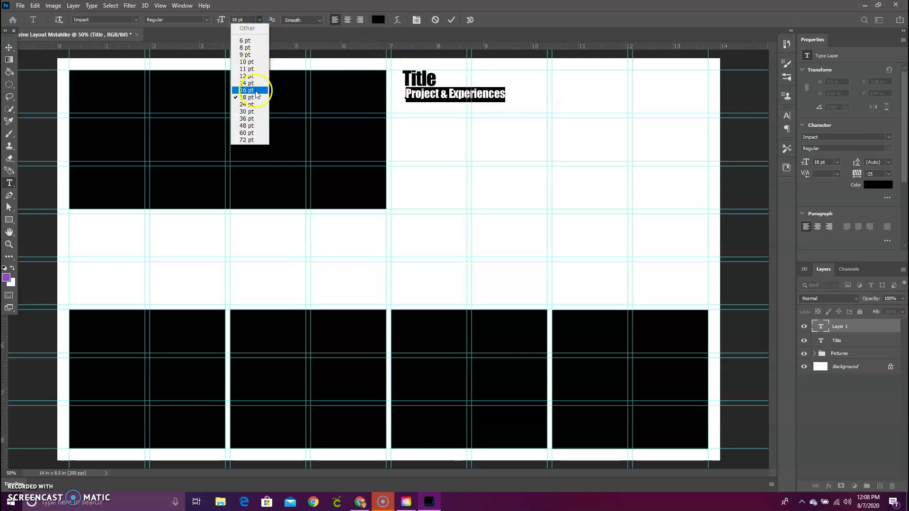
left_click(256, 90)
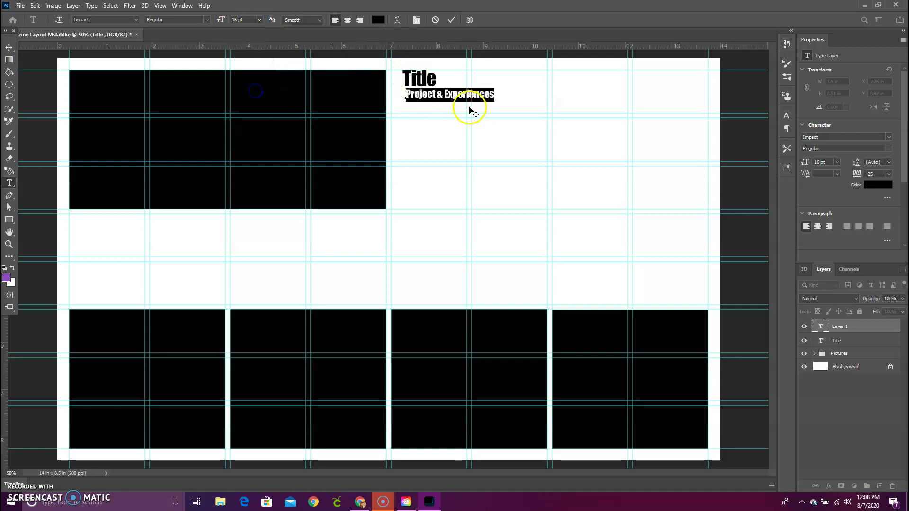
left_click(9, 47)
mouse_move(421, 96)
left_mouse_down()
mouse_move(432, 99)
mouse_move(431, 110)
mouse_move(429, 95)
left_mouse_up()
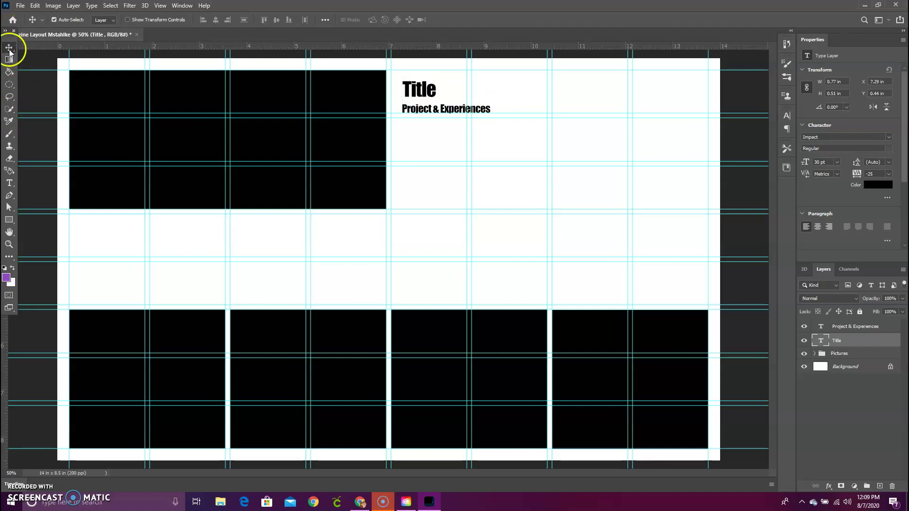
Add a new 16 pt placeholder text line and move it beneath the subtitle.
left_click(10, 185)
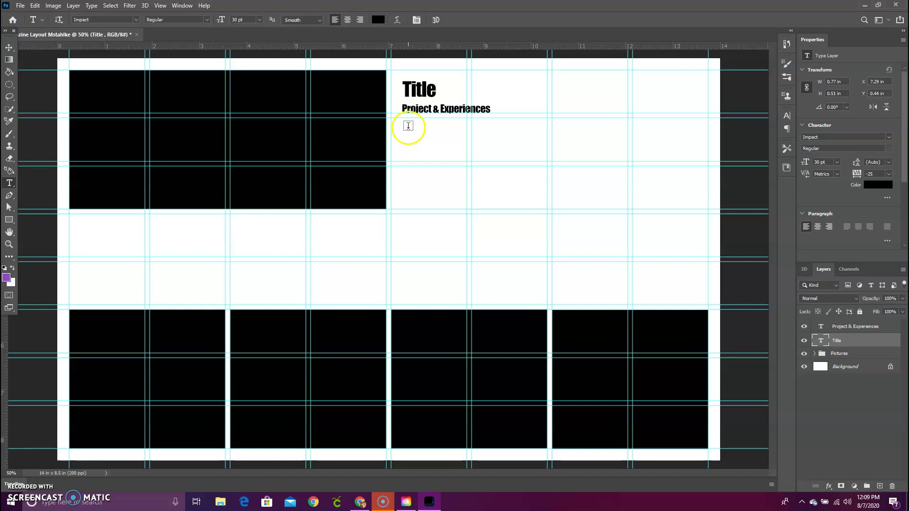
left_click(407, 125)
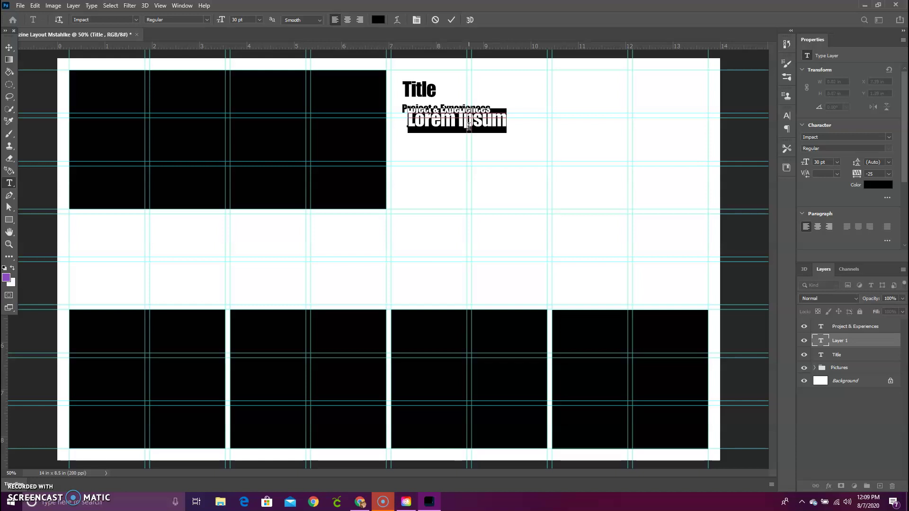
left_click(259, 19)
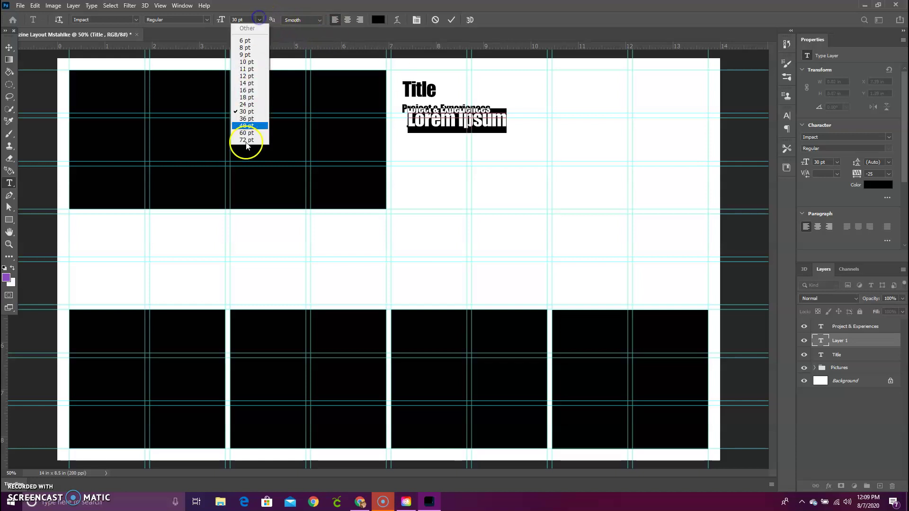
left_click(251, 90)
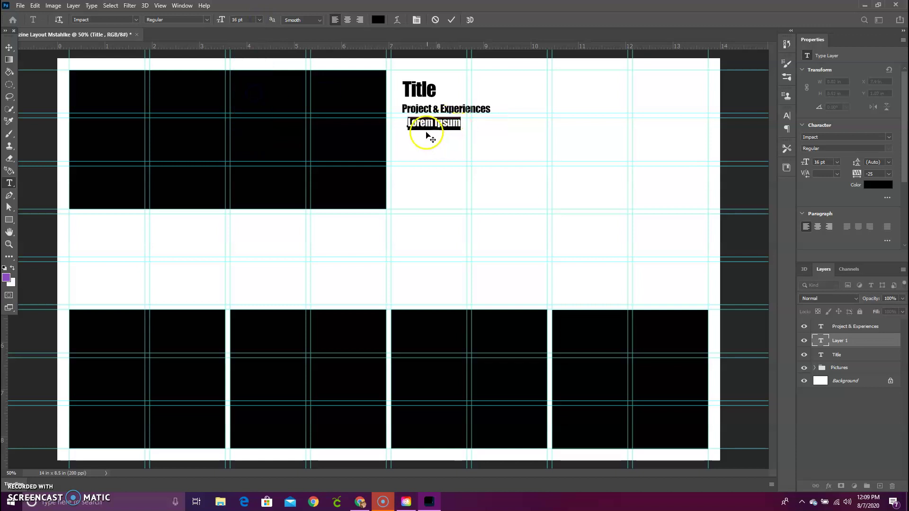
left_click(9, 48)
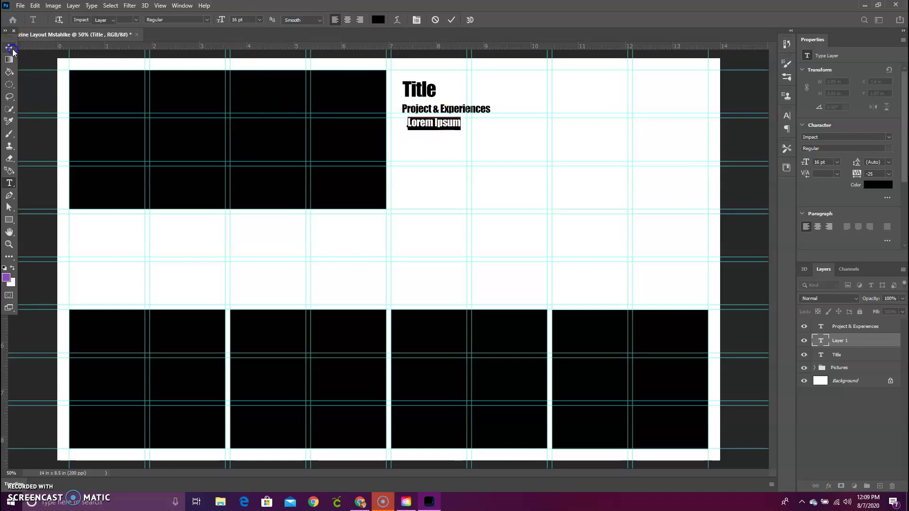
left_click_drag(409, 127, 453, 127)
Replace the placeholder with 'In our Digital Art 7 class, we created' and commit it.
double_click(416, 127)
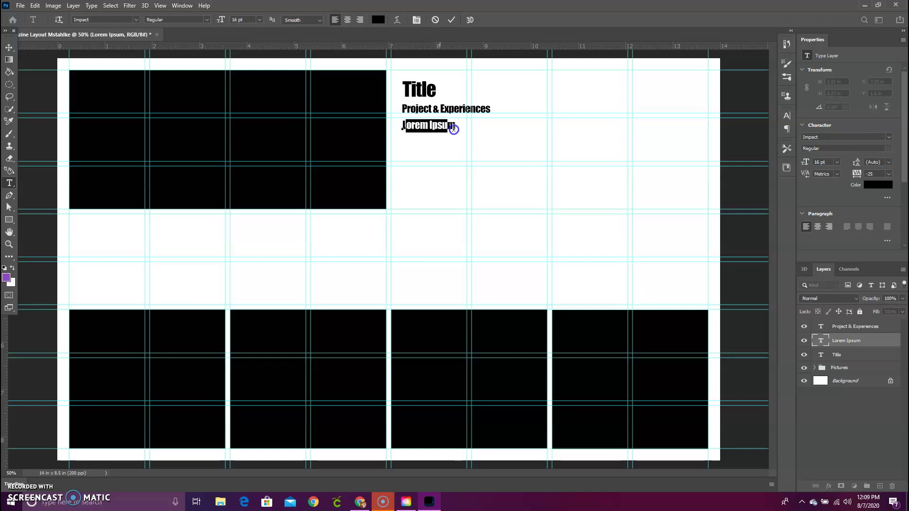
key("BackSpace")
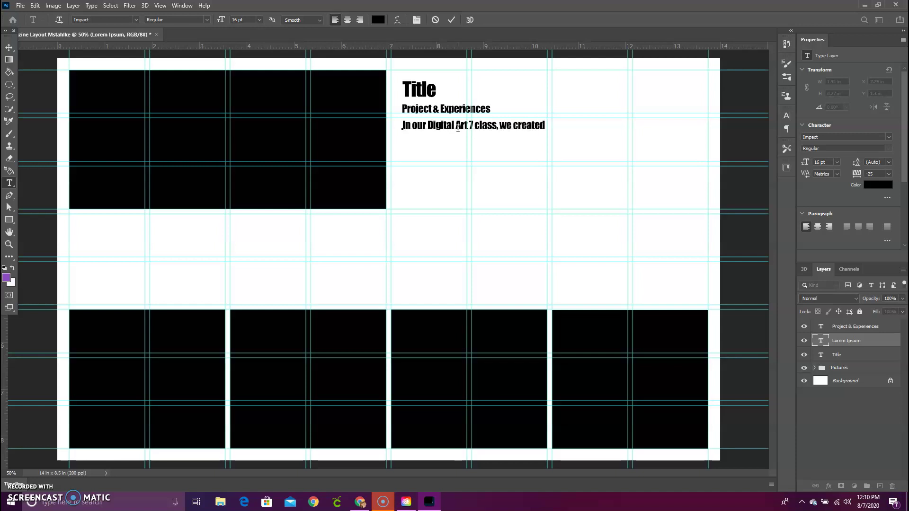
left_click(479, 126)
left_click(425, 127)
double_click(539, 125)
left_click(436, 122)
left_click(406, 126)
left_click(858, 341)
Duplicate the body text layer and move the copy into the right-hand column.
right_click(858, 341)
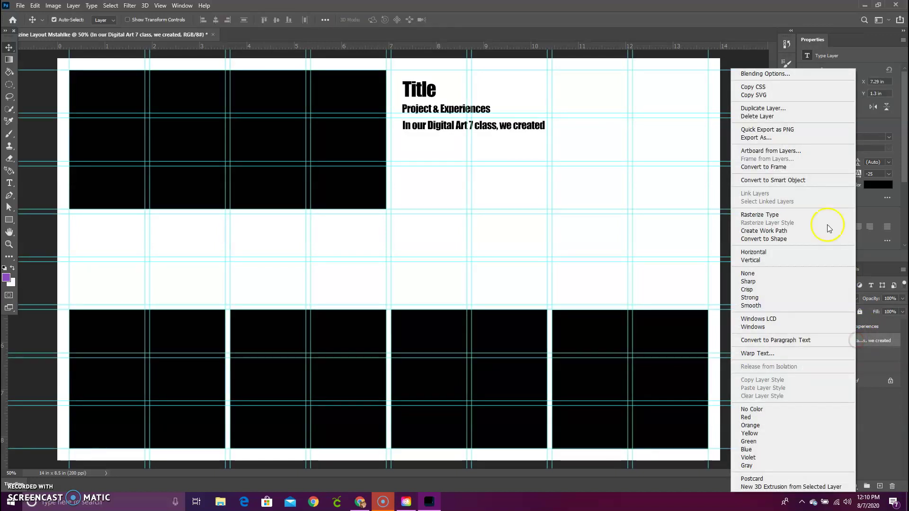
left_click(803, 110)
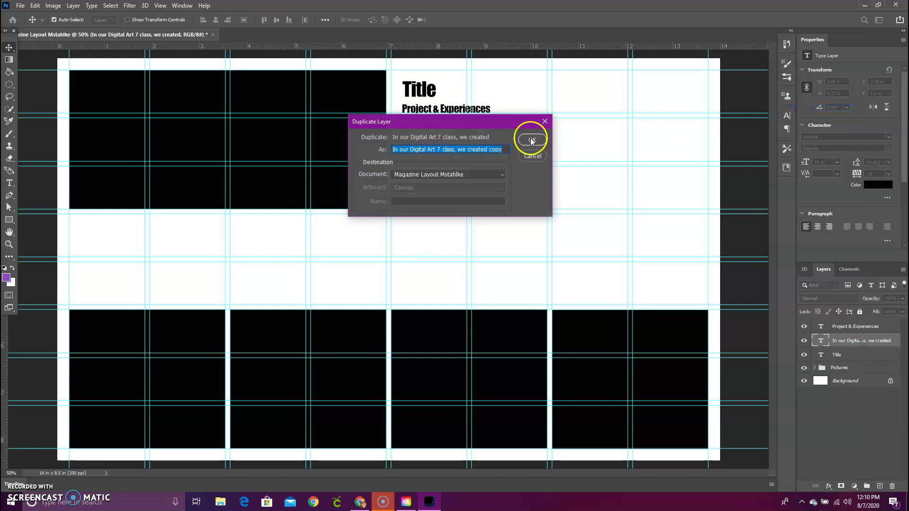
left_click(532, 141)
left_click_drag(545, 123, 676, 127)
Set both the original and the copied body text lines to 12 pt.
left_click(517, 129)
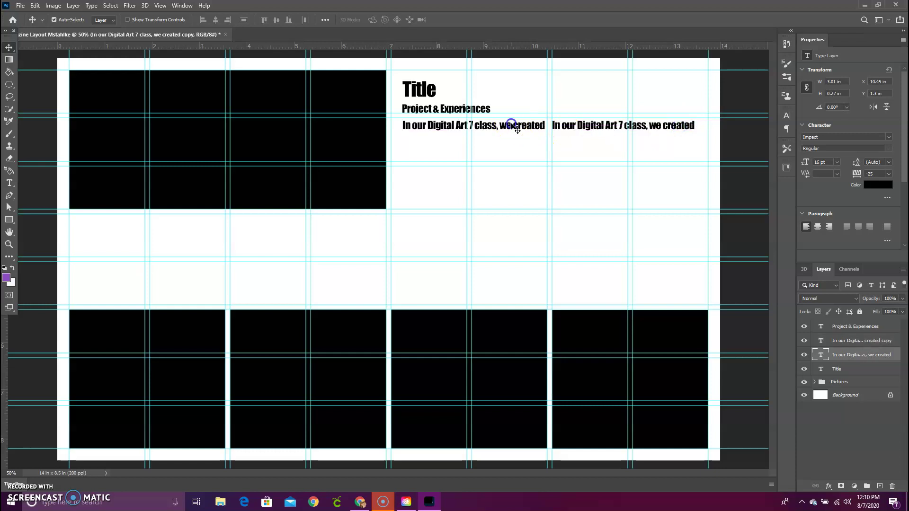
double_click(517, 129)
left_click(262, 19)
left_click(243, 76)
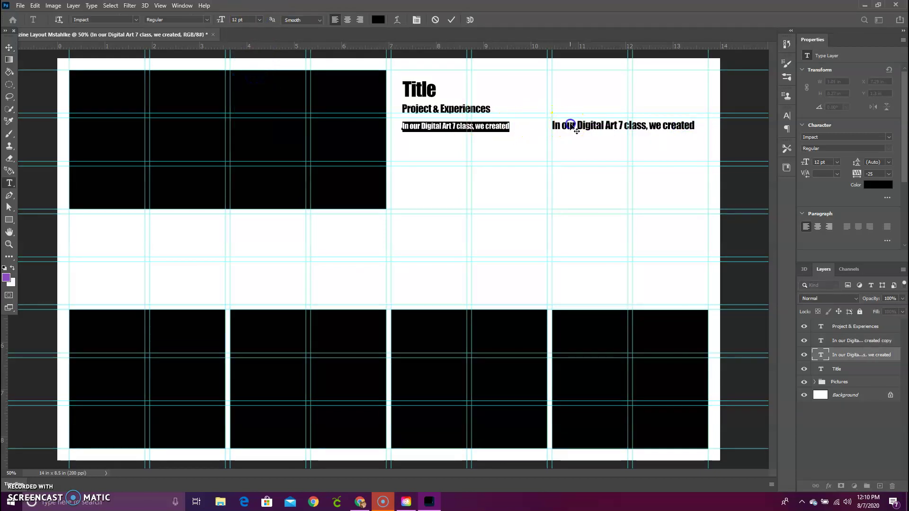
left_click(629, 134)
double_click(680, 124)
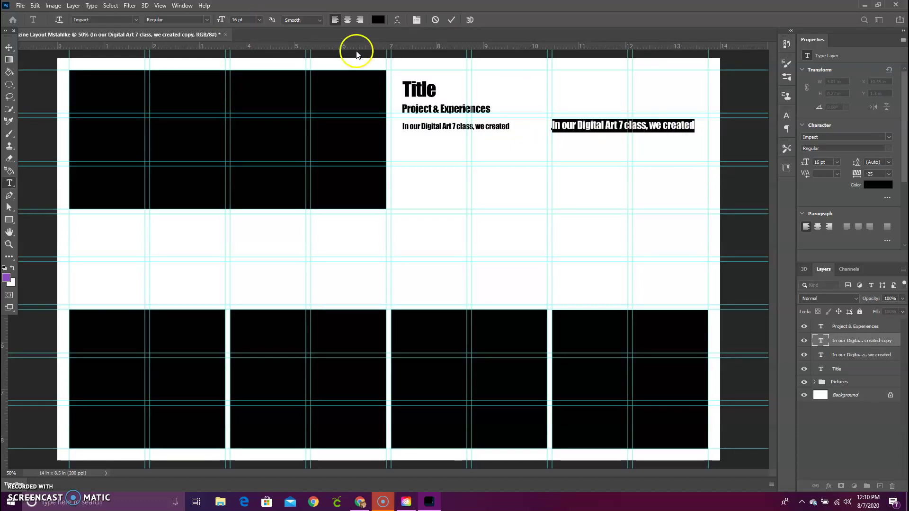
left_click(261, 20)
left_click(252, 76)
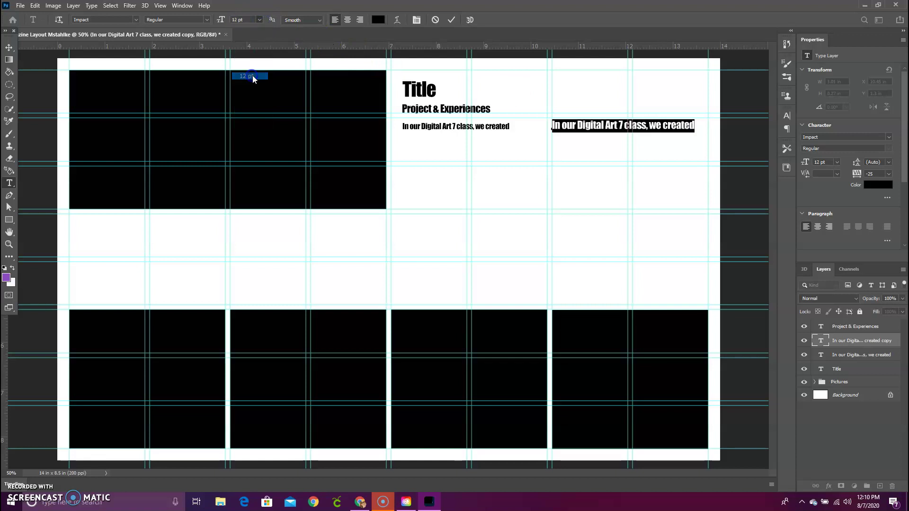
left_click(655, 127)
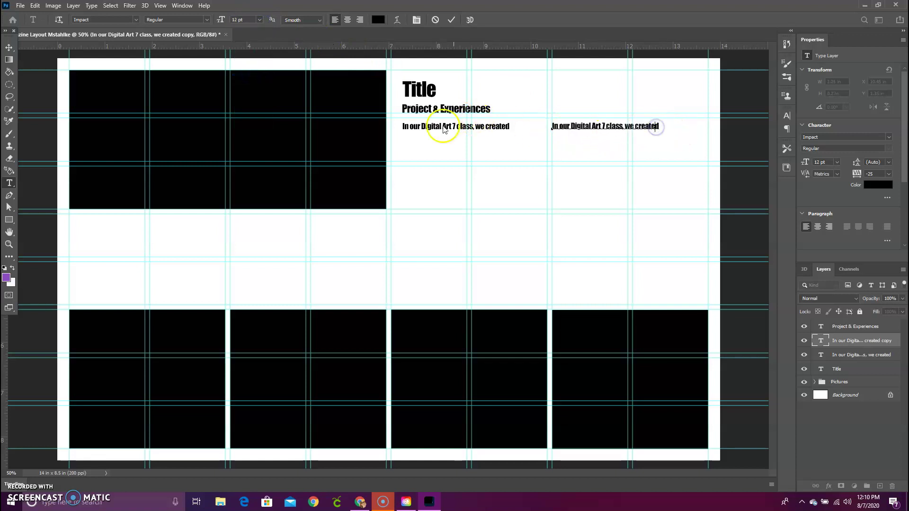
key("Escape")
key("v")
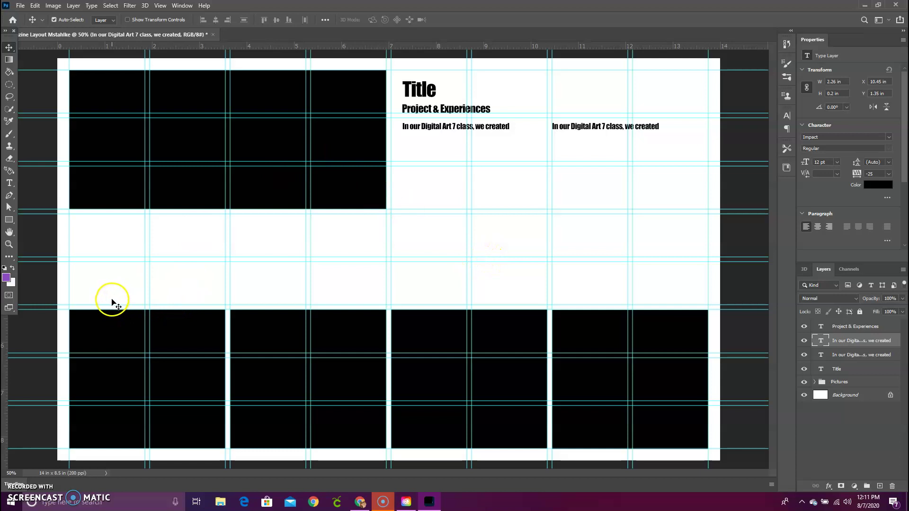
Add a 'Caption:' text label above the lower-left picture.
left_click(8, 184)
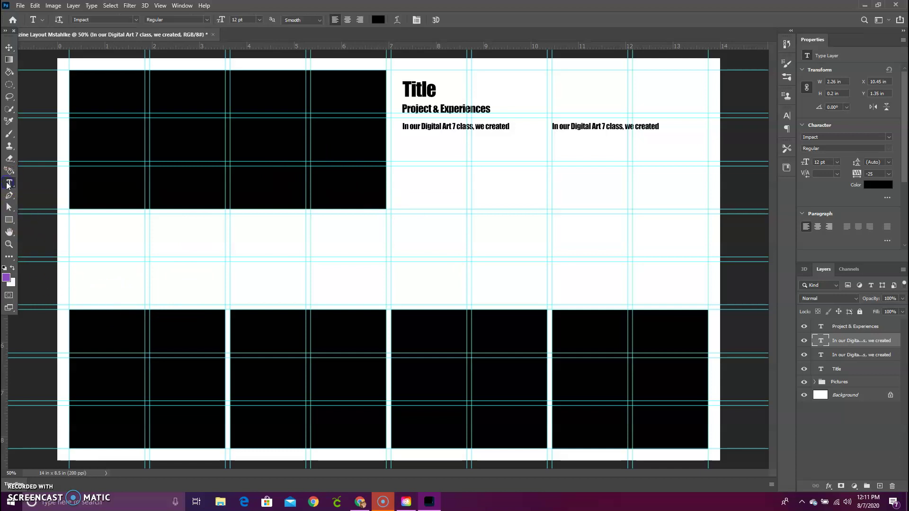
left_click(74, 301)
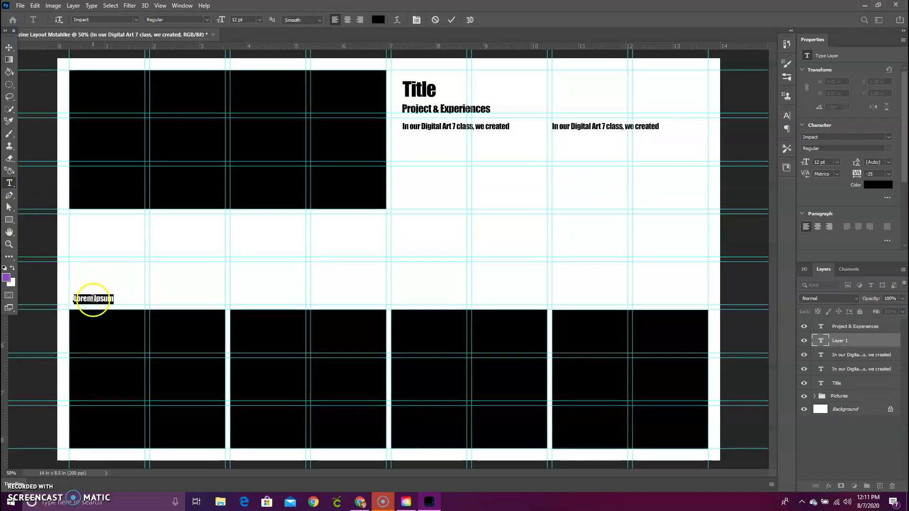
left_click(95, 297)
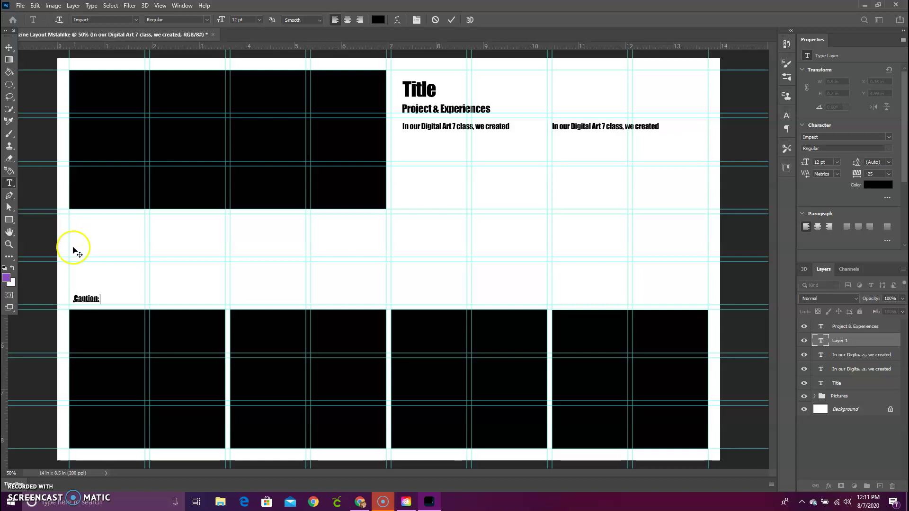
left_click(861, 342)
Duplicate the Caption: layer and place the copy above the second lower picture.
right_click(861, 342)
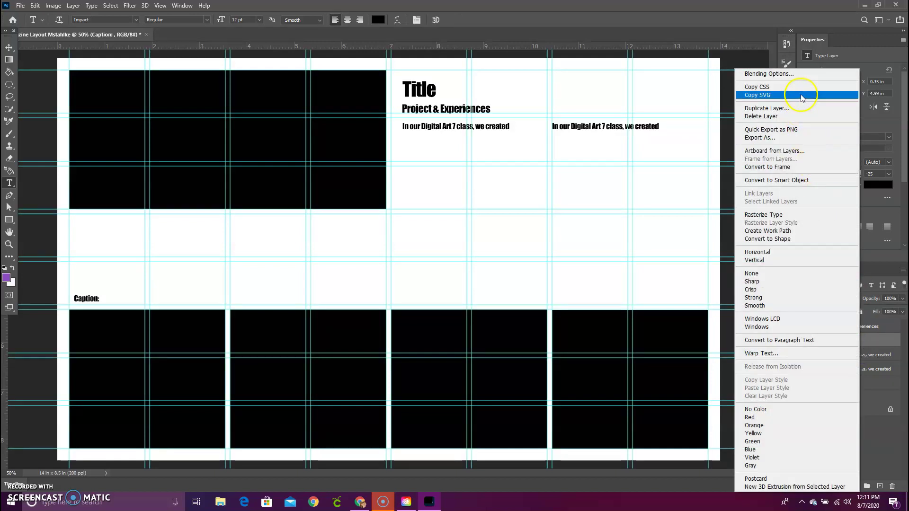
left_click(791, 113)
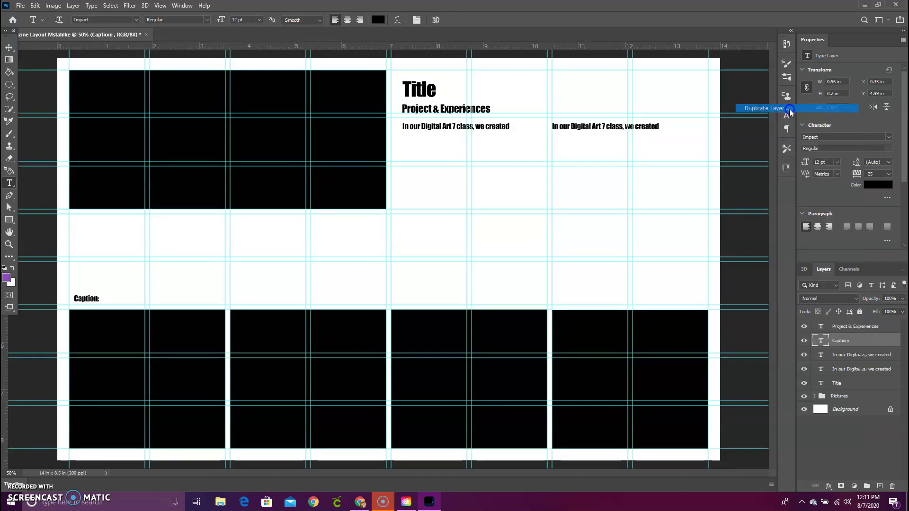
left_click(534, 142)
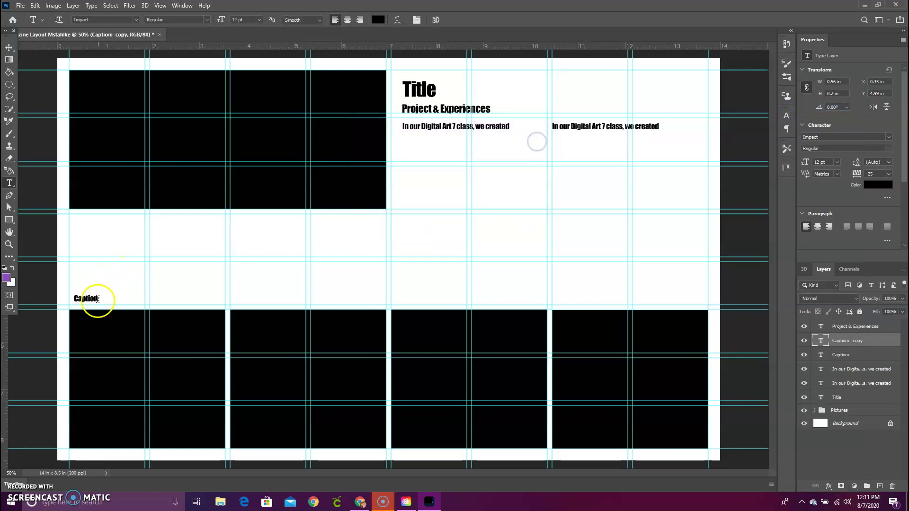
left_click(9, 48)
left_click_drag(93, 298, 246, 299)
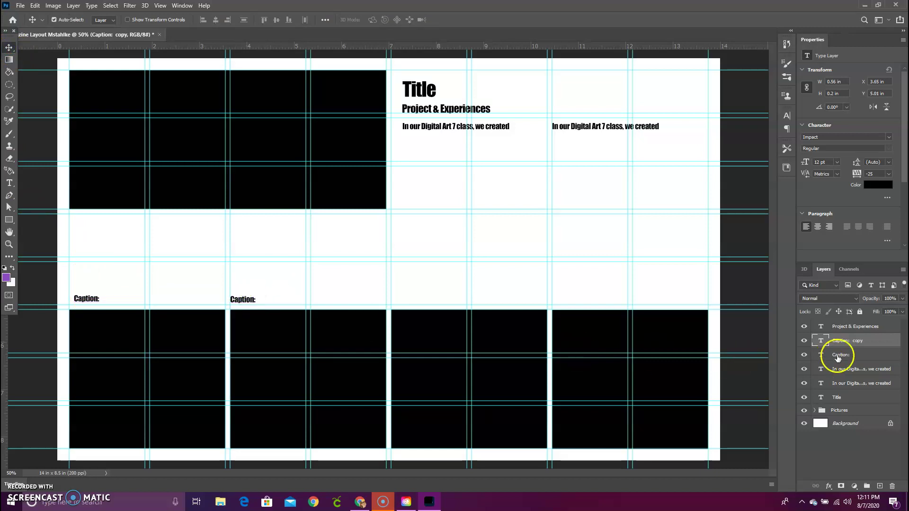
Duplicate the caption twice, placing copies above the third and fourth lower pictures.
right_click(841, 340)
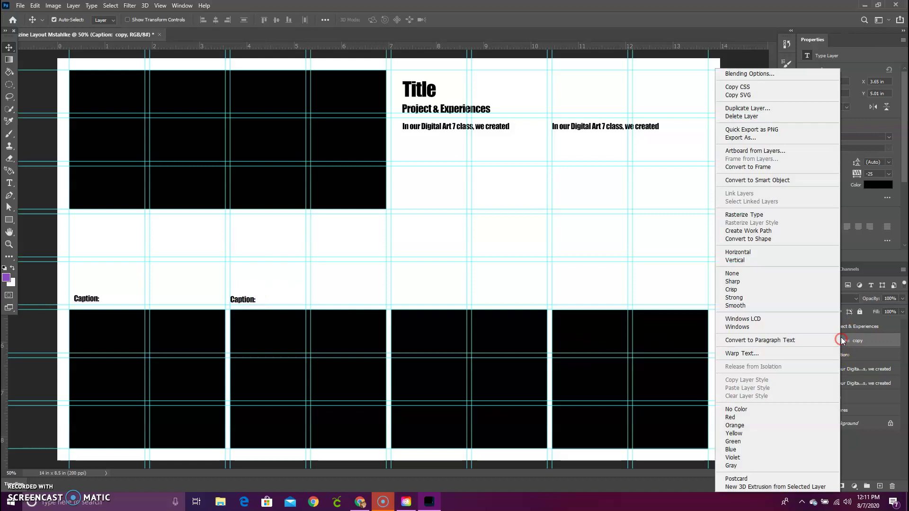
left_click(775, 108)
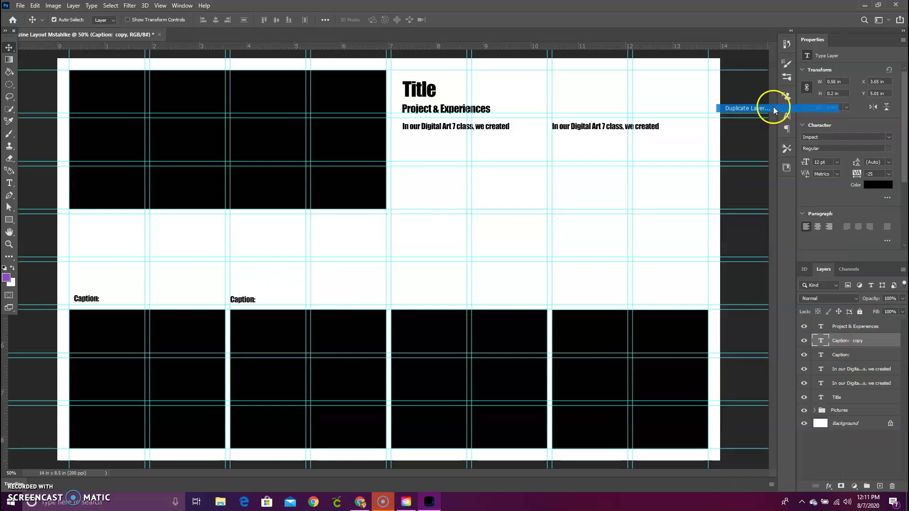
left_click(533, 140)
left_click_drag(244, 300, 412, 298)
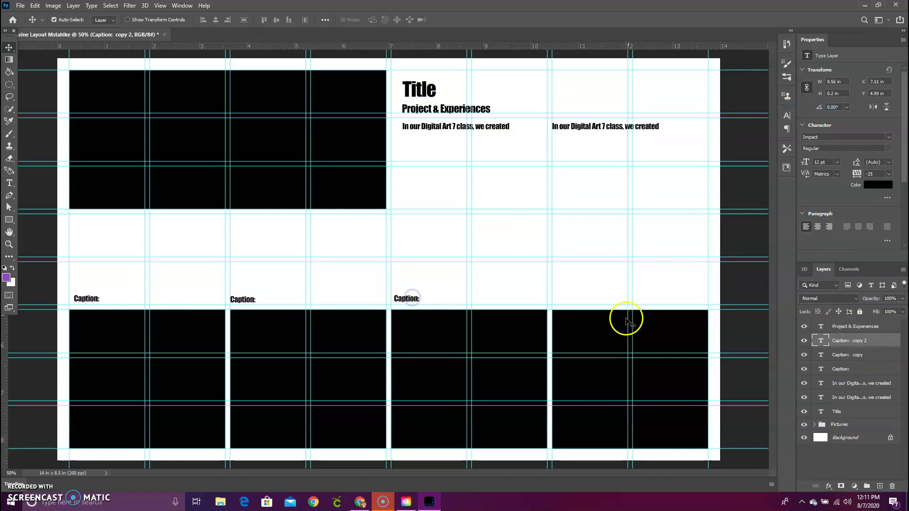
right_click(850, 341)
left_click(794, 110)
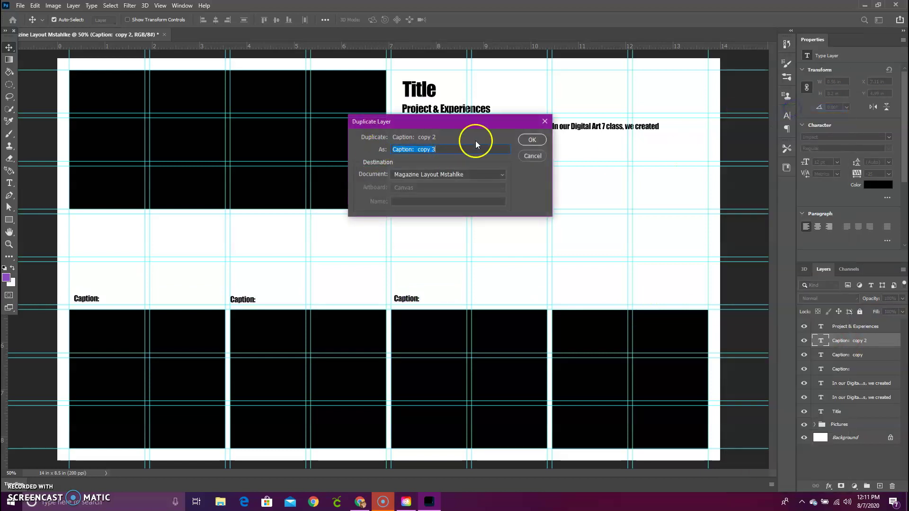
left_click(523, 139)
left_click_drag(404, 299, 565, 300)
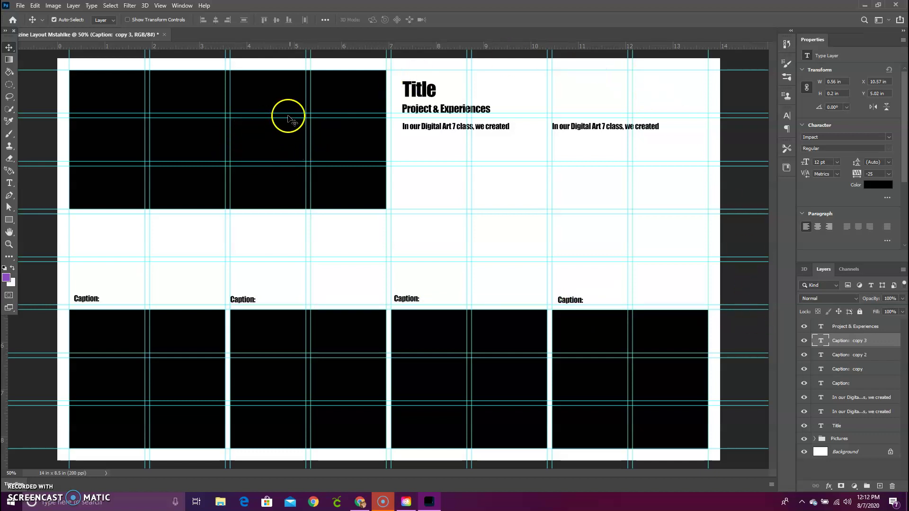
Set the Rectangle tool's fill colour to bright red (#e70c0c).
left_click(11, 223)
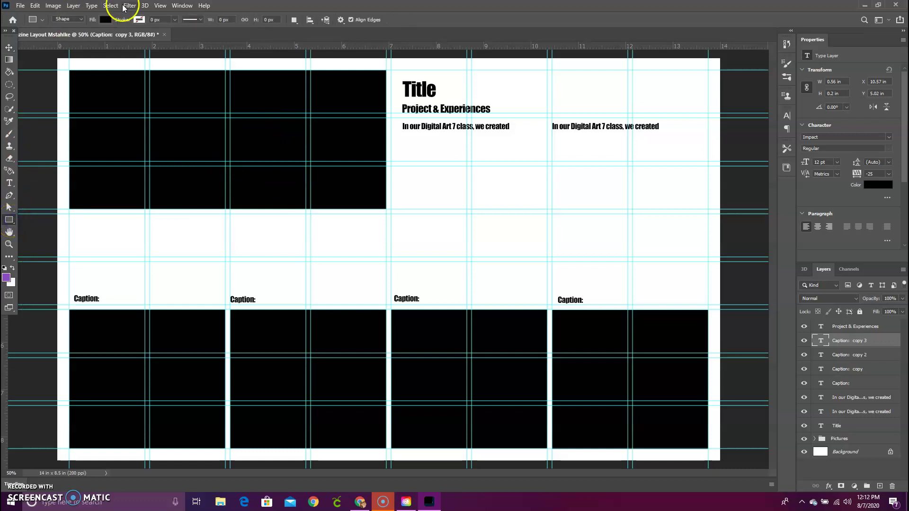
left_click(105, 20)
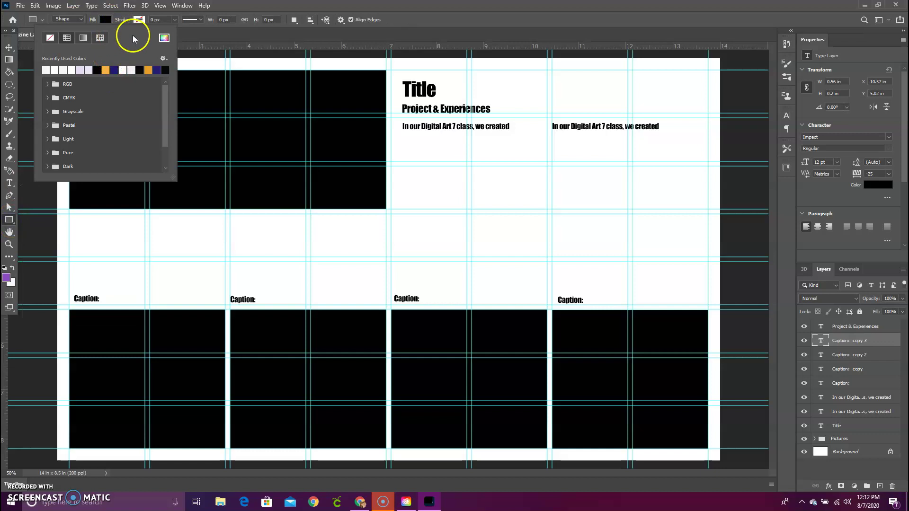
left_click(163, 38)
left_click(676, 286)
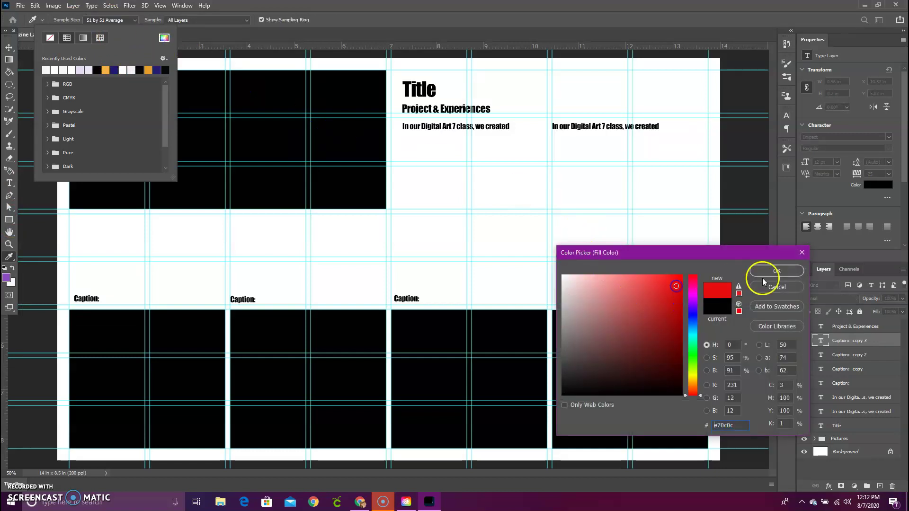
left_click(771, 268)
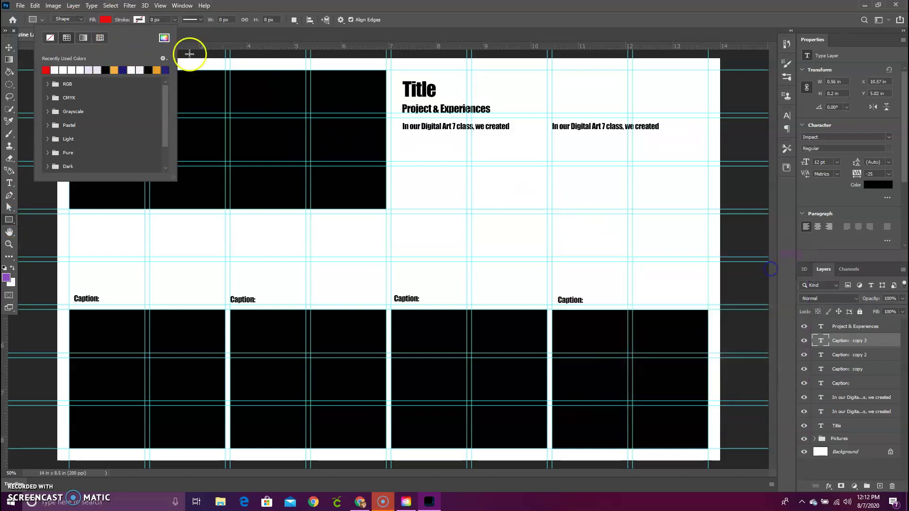
left_click(106, 20)
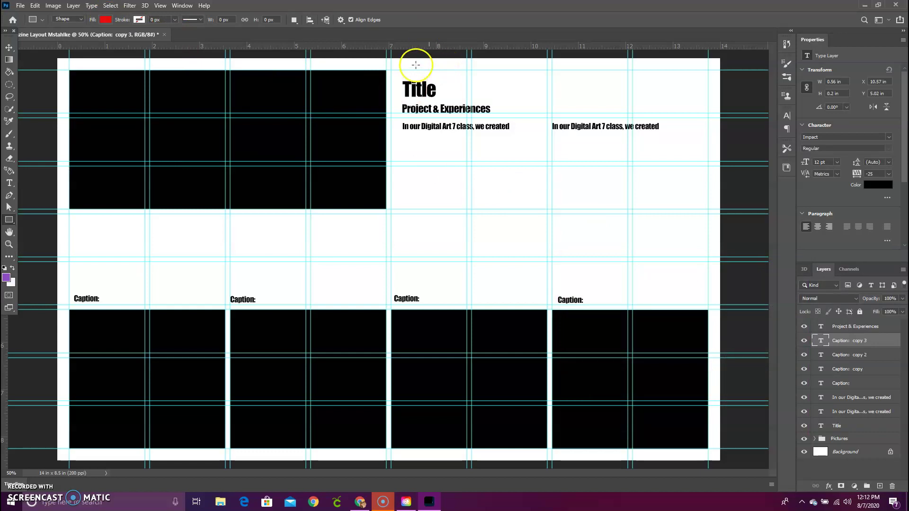
Draw red rectangles: a thin top-right bar, a block below the top-left picture, and a bottom-left tab.
left_click_drag(391, 58, 708, 70)
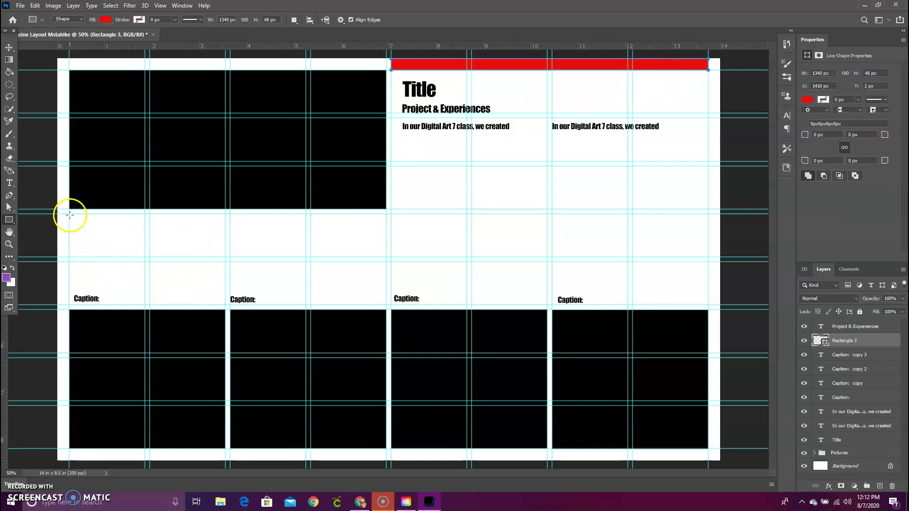
left_click_drag(69, 214, 225, 257)
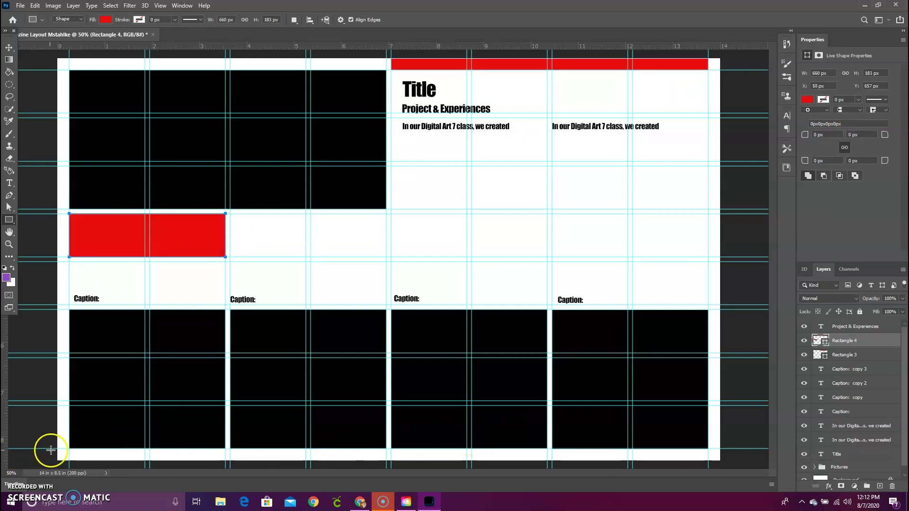
left_click_drag(57, 449, 99, 460)
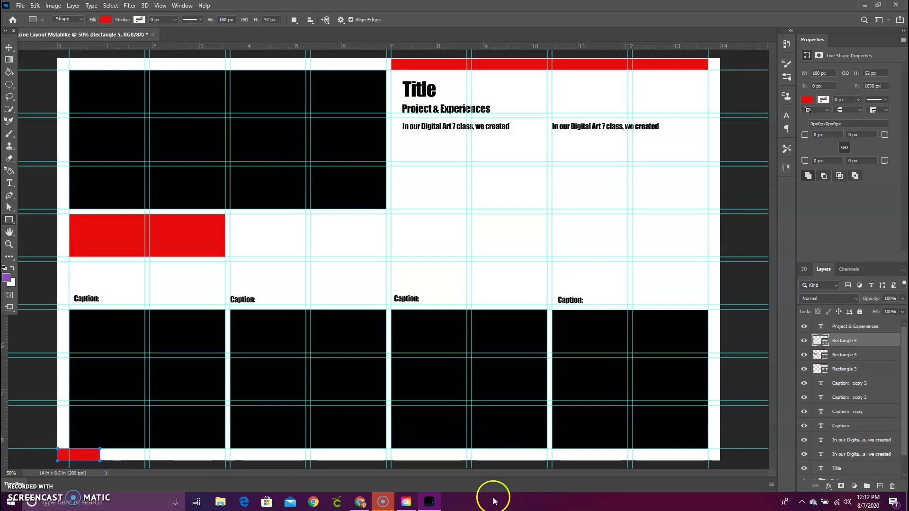